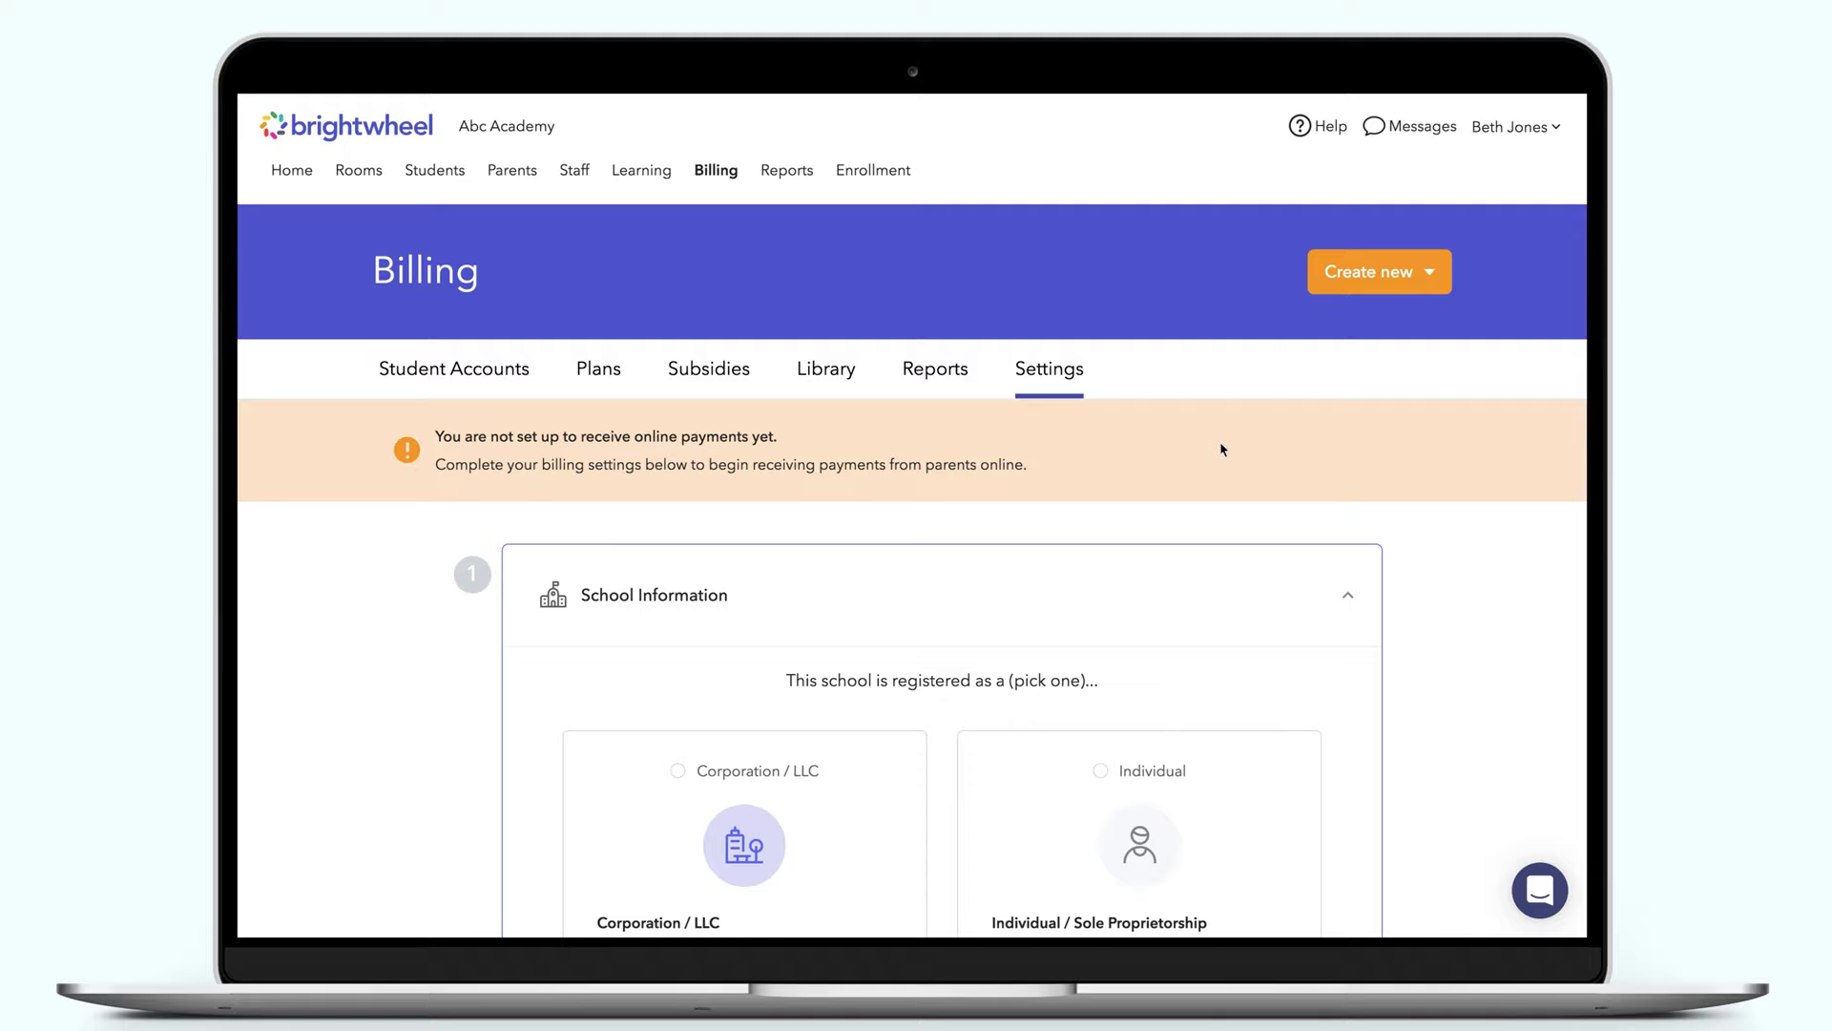
Choose Corporation / LLC as the school's registration type under School Information
{"action": "scroll", "coordinate": [1220, 447], "scroll_direction": "down", "scroll_amount": 3}
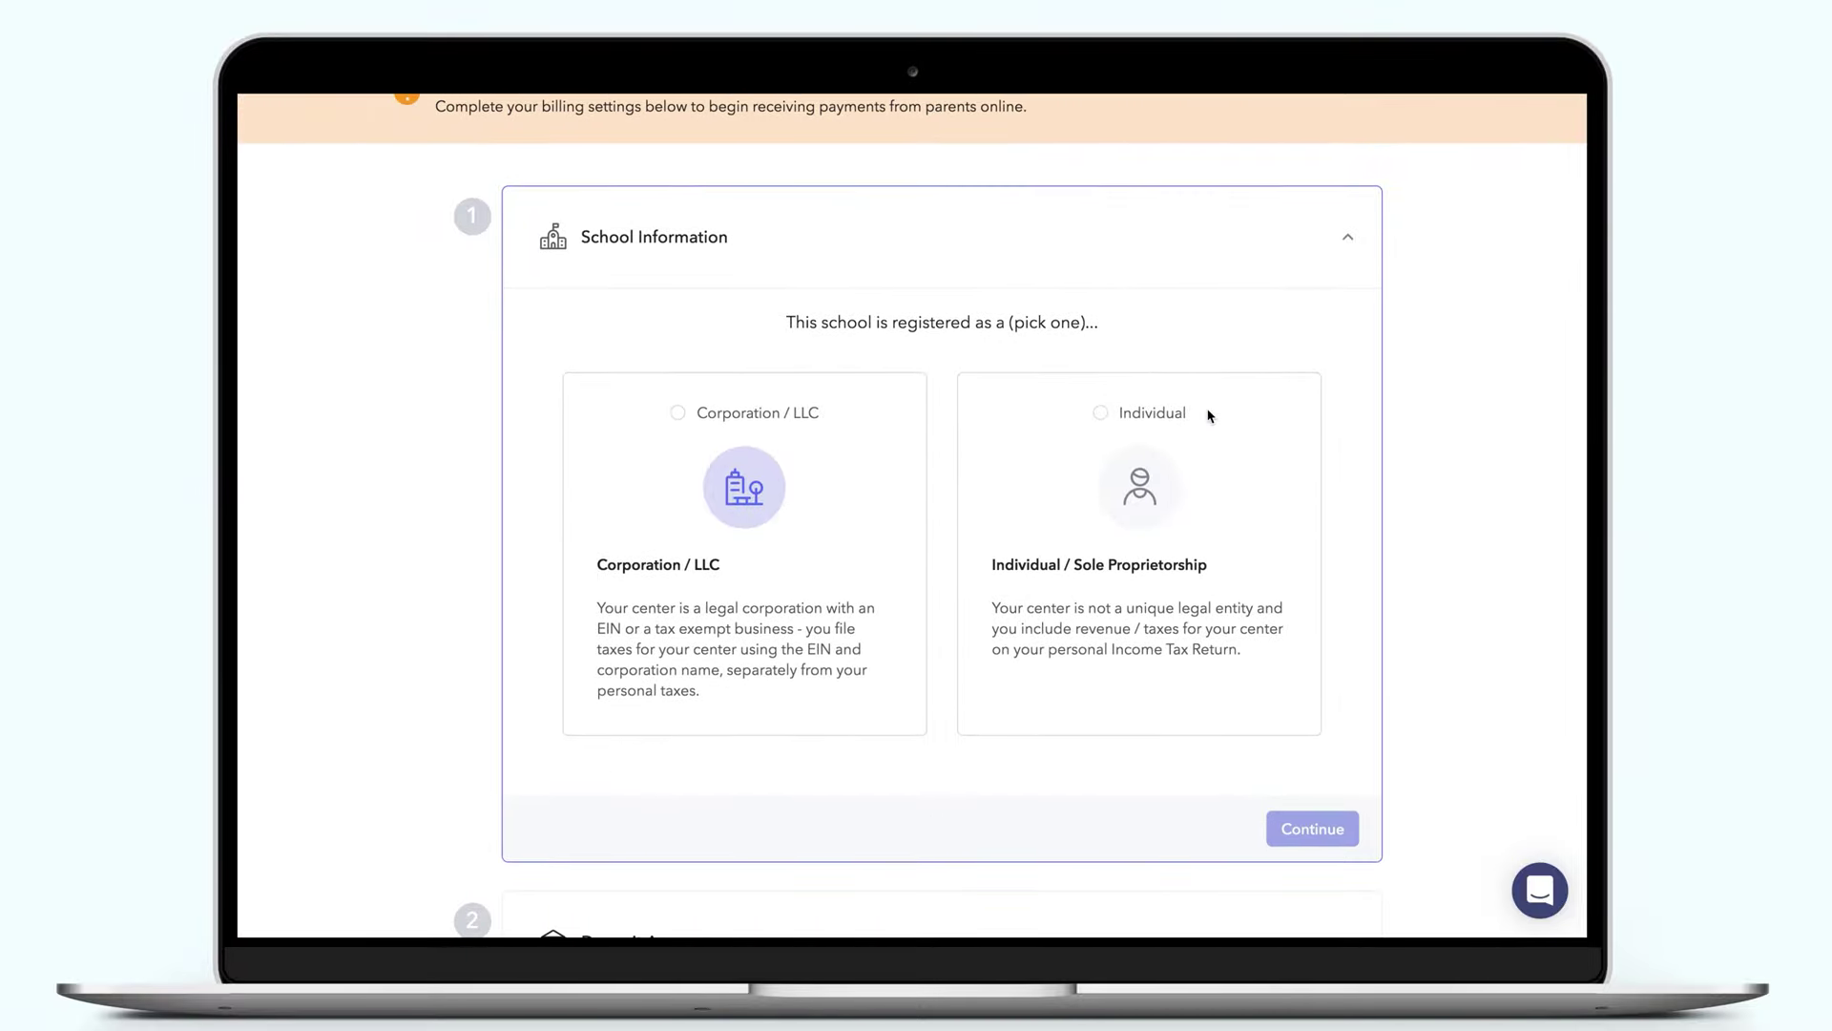
{"action": "left_click", "coordinate": [1210, 417]}
{"action": "left_click", "coordinate": [678, 414]}
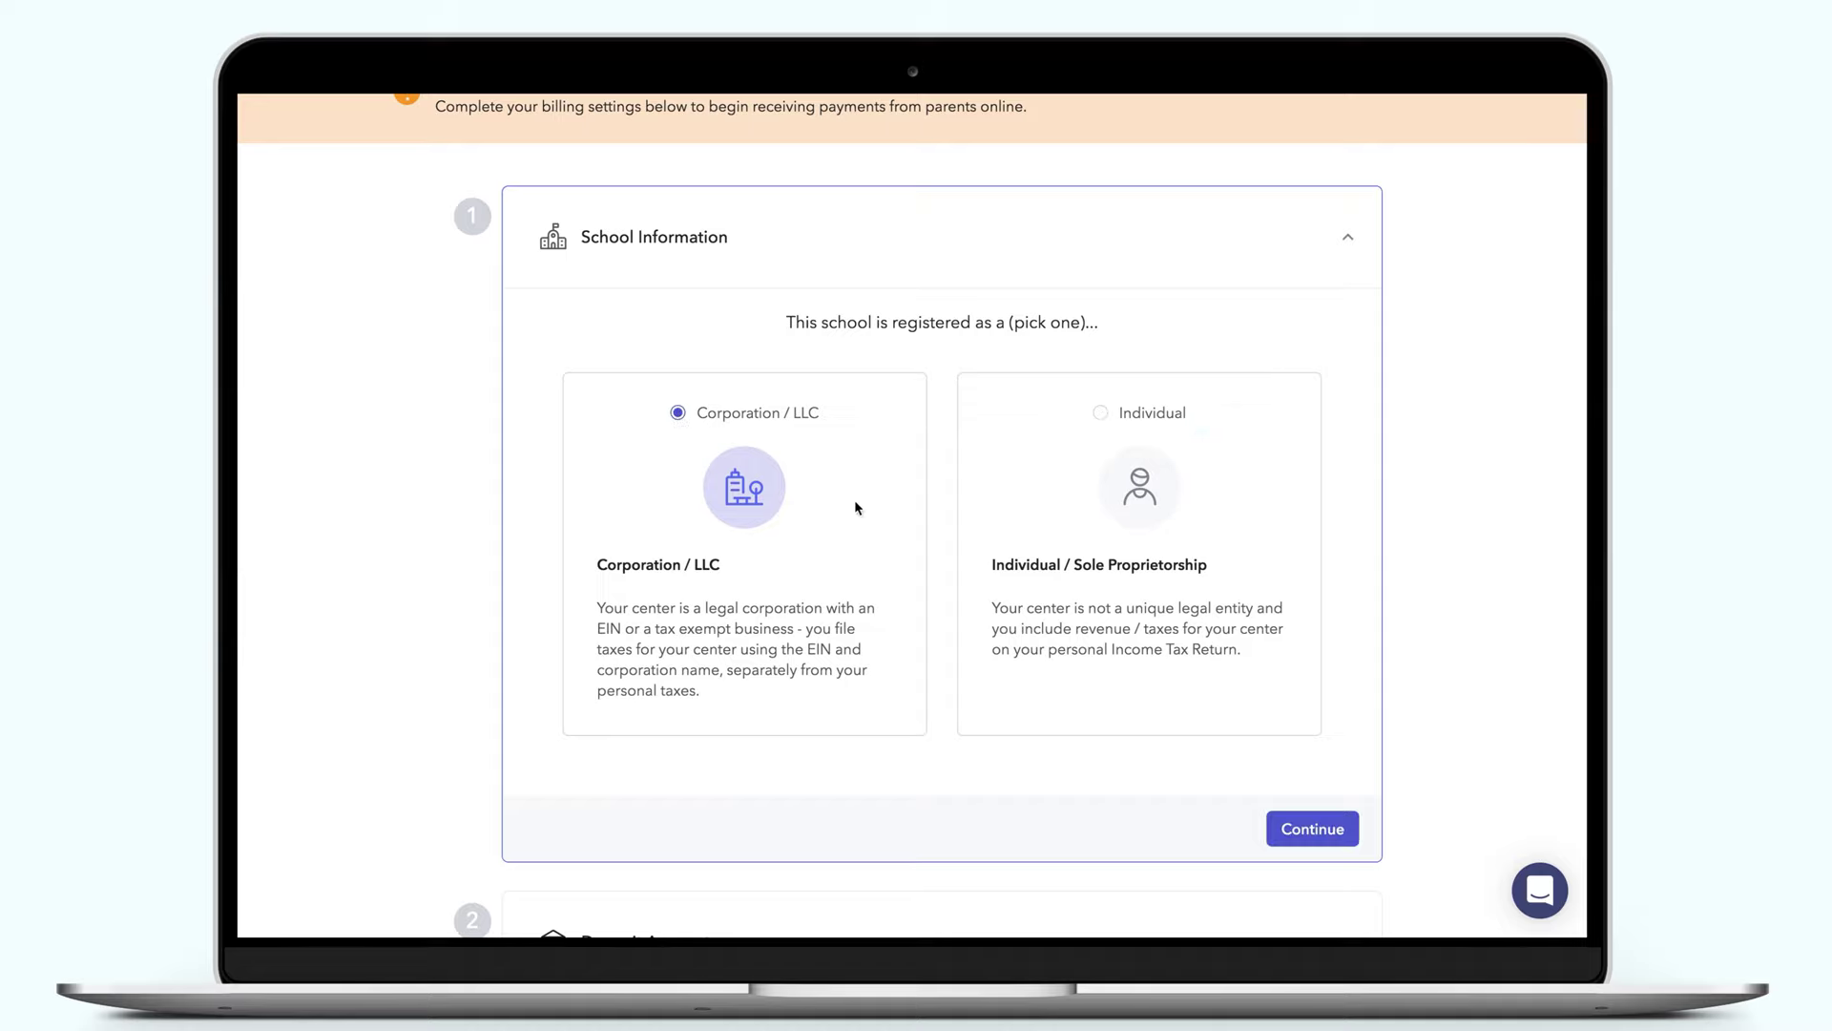
Enter the administrator's legal first and last name and birthdate on the school information form
{"action": "left_click", "coordinate": [1299, 834]}
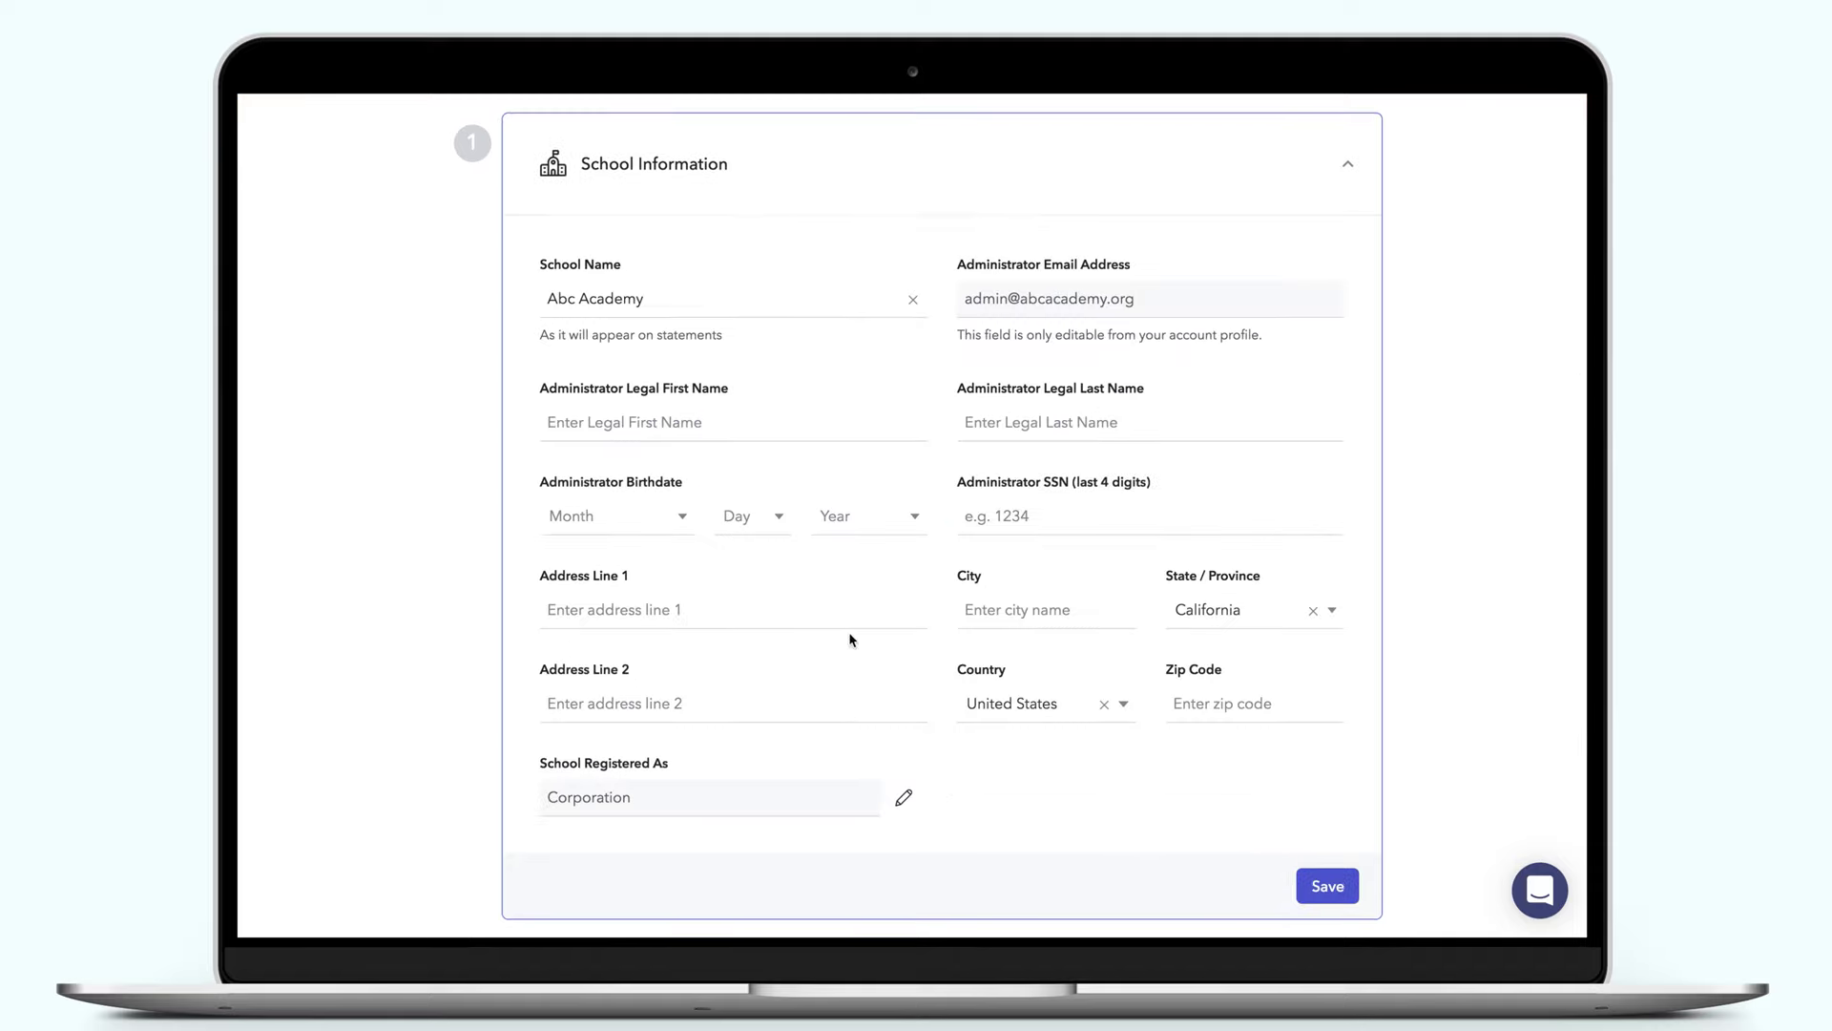
{"action": "left_click", "coordinate": [645, 434]}
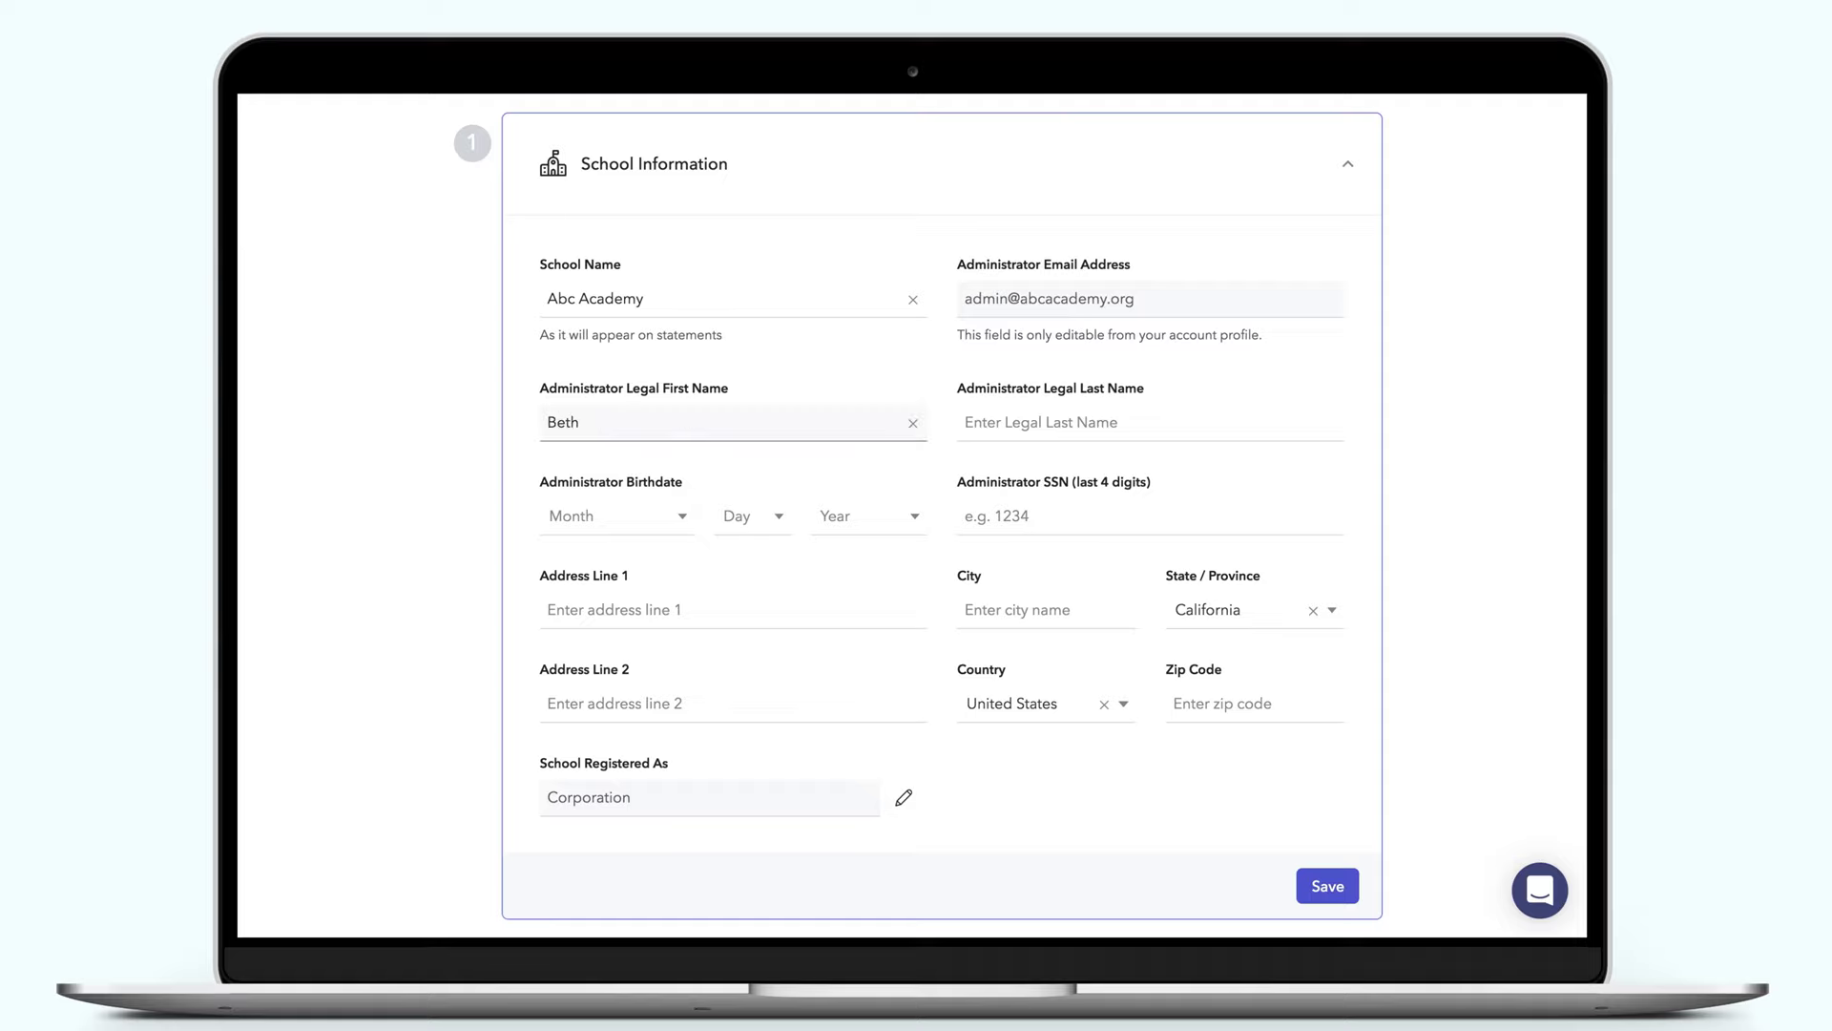
{"action": "key", "text": "Tab"}
{"action": "key", "text": "Tab"}
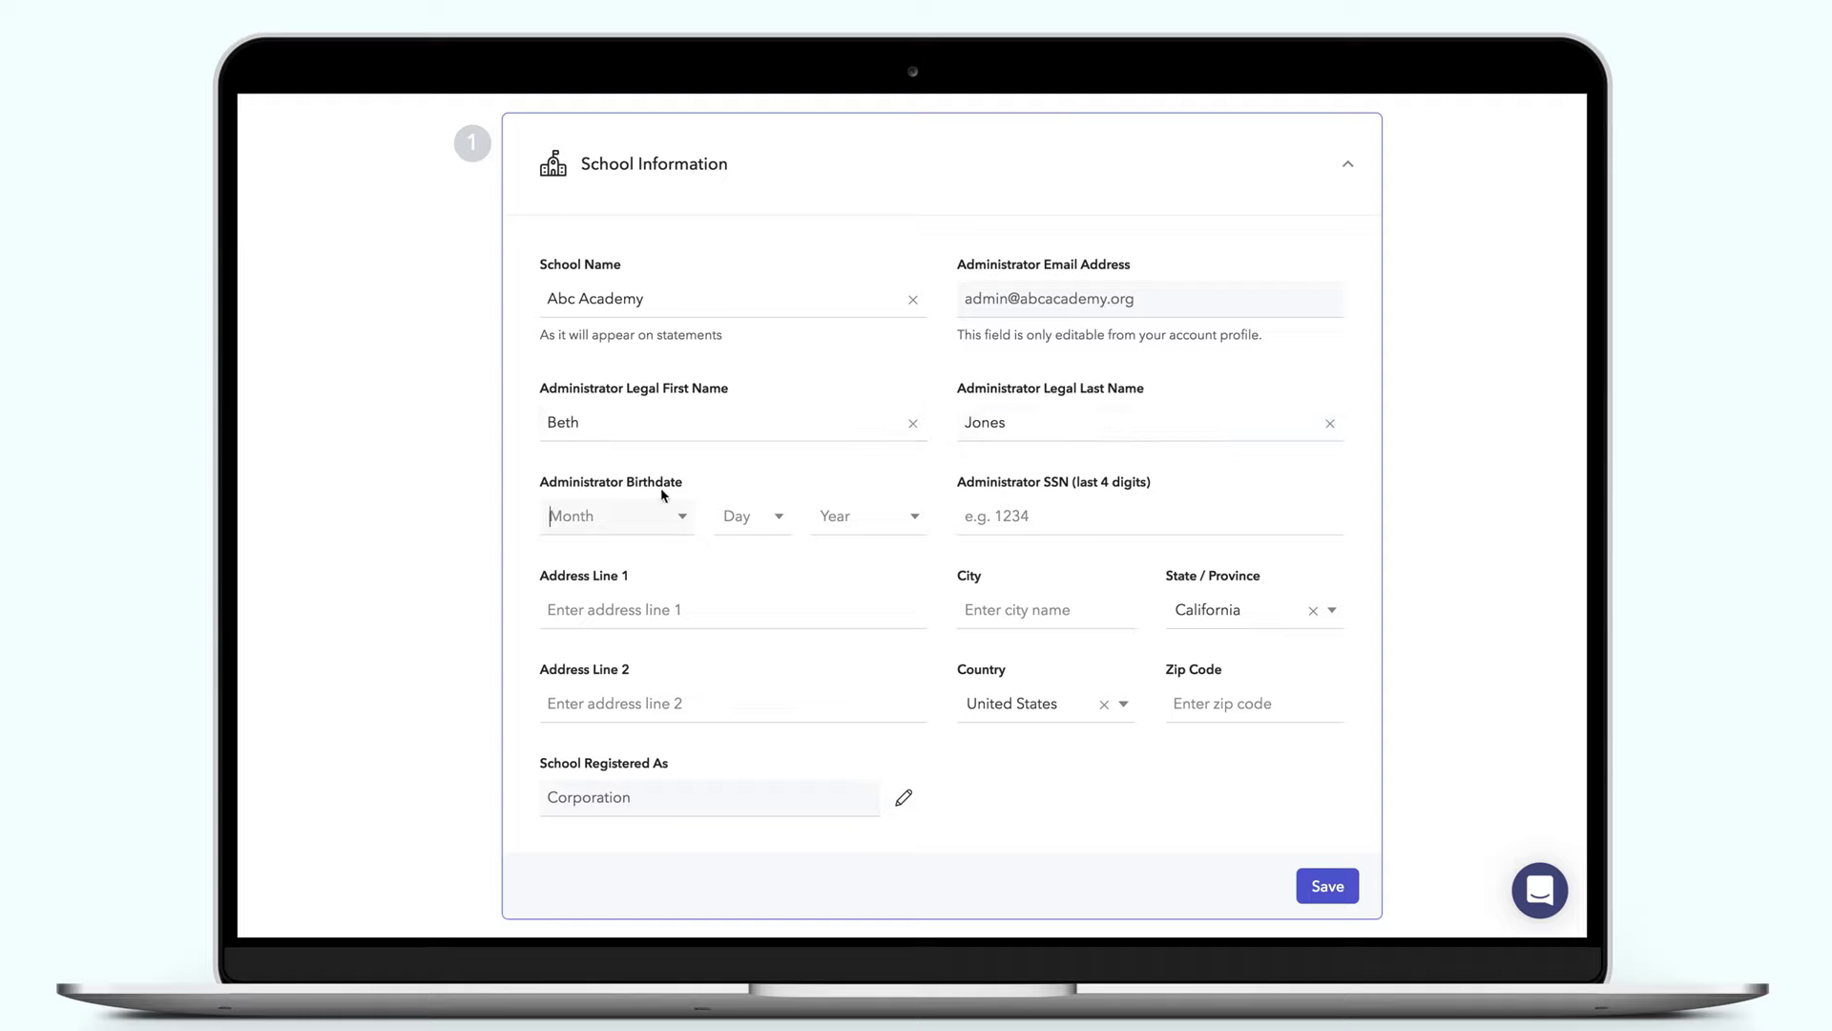
{"action": "key", "text": "Down"}
{"action": "key", "text": "Return"}
{"action": "left_click", "coordinate": [779, 521]}
{"action": "left_click", "coordinate": [779, 561]}
{"action": "key", "text": "Tab"}
{"action": "type", "text": "1955"}
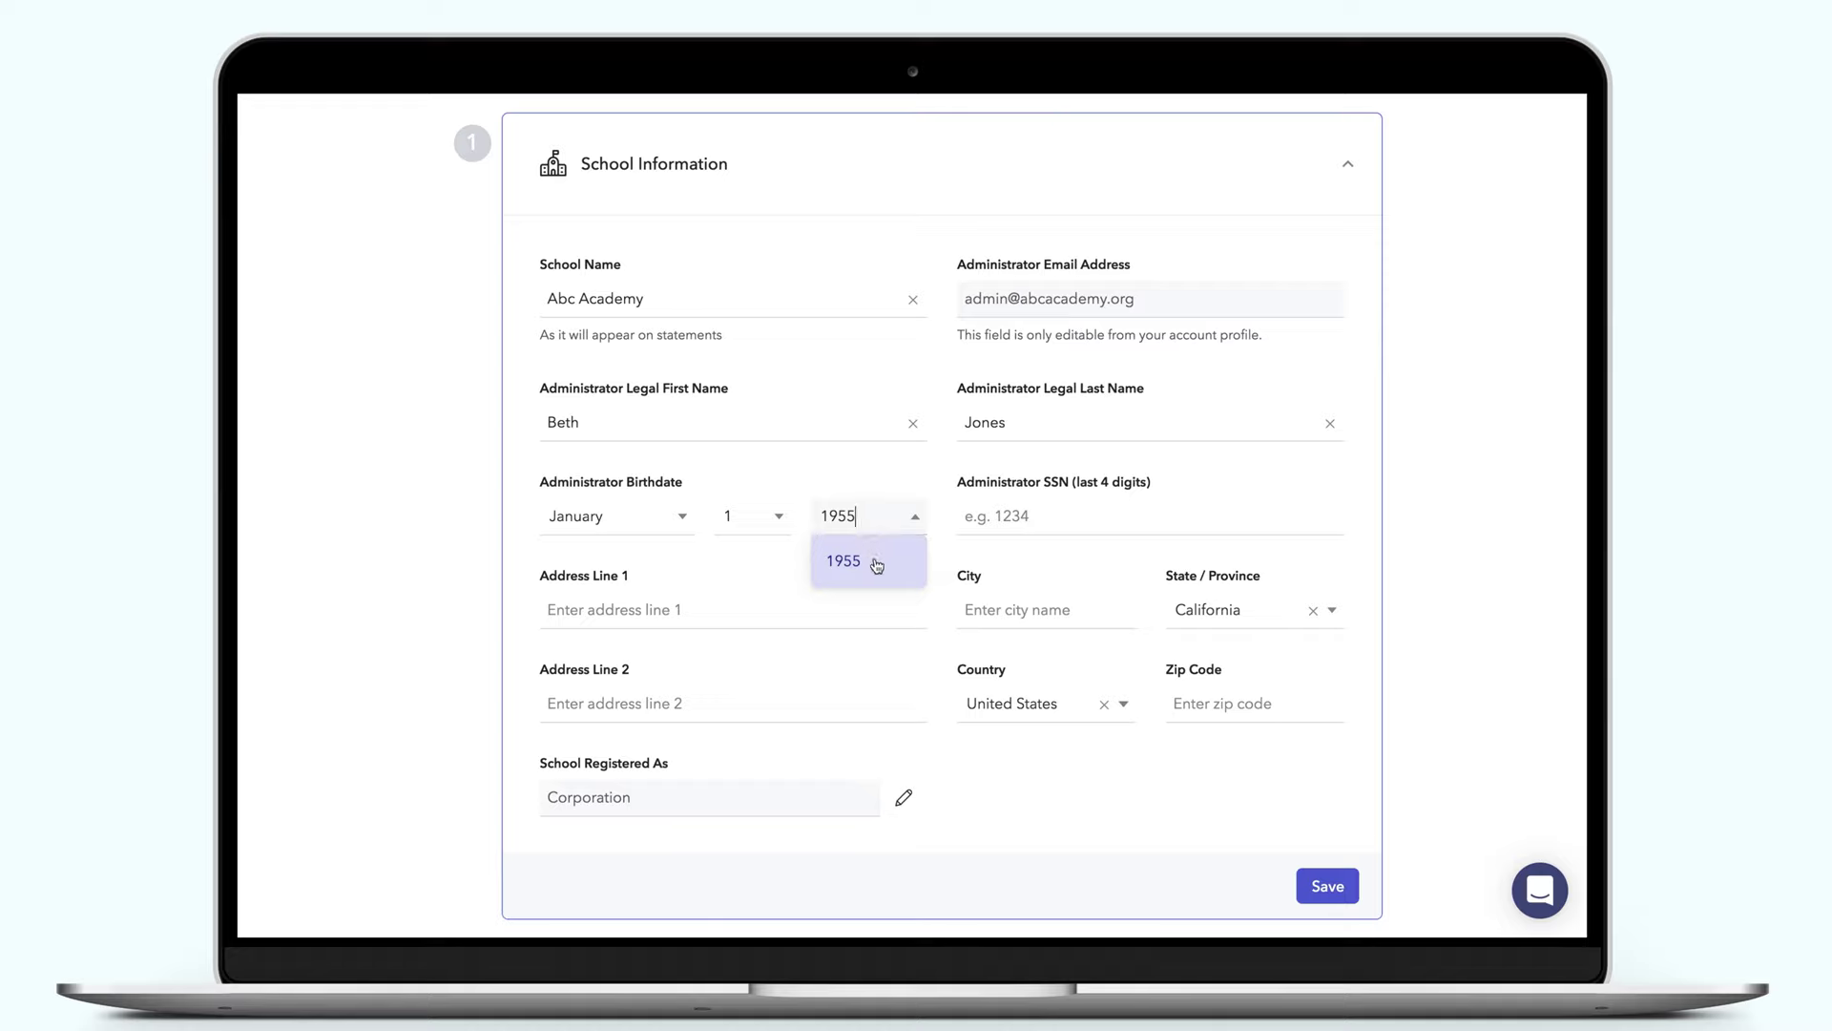
{"action": "left_click", "coordinate": [877, 565]}
Fill in the SSN last four digits and the school's street address, city and zip, then save
{"action": "key", "text": "Tab"}
{"action": "type", "text": "1234"}
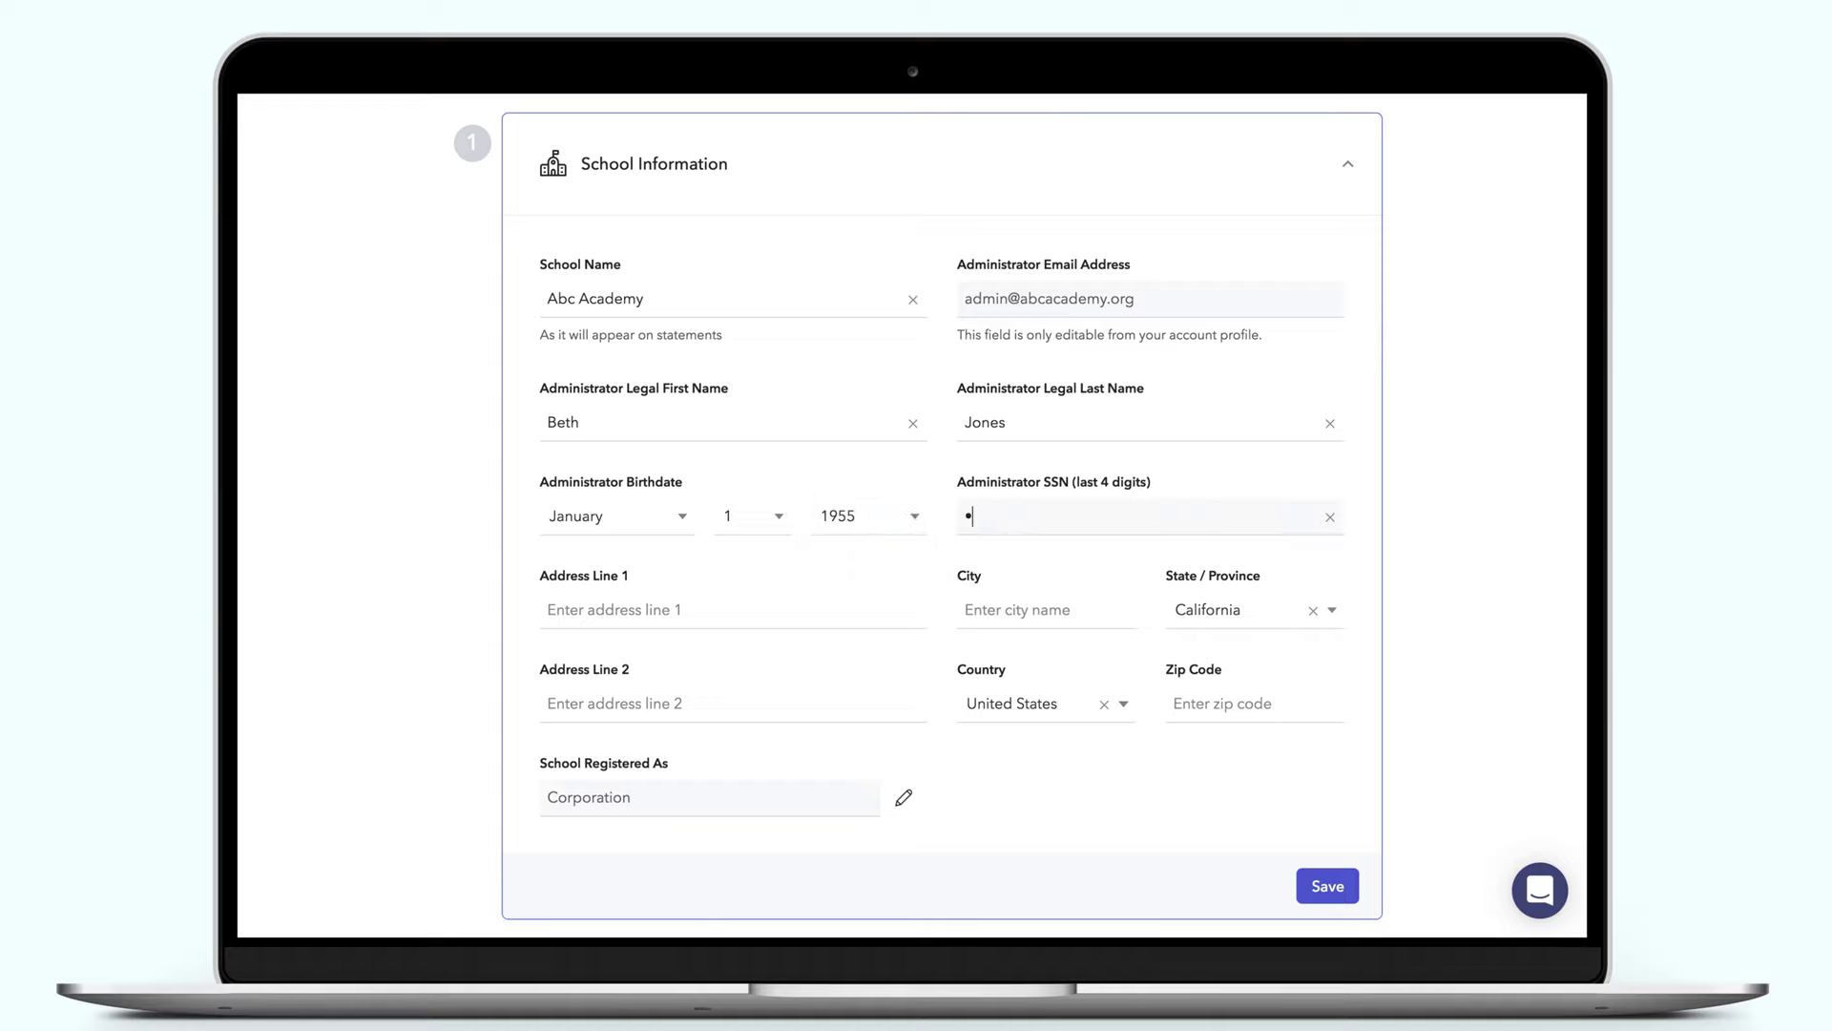
{"action": "key", "text": "Tab"}
{"action": "key", "text": "Tab"}
{"action": "type", "text": "Jenison"}
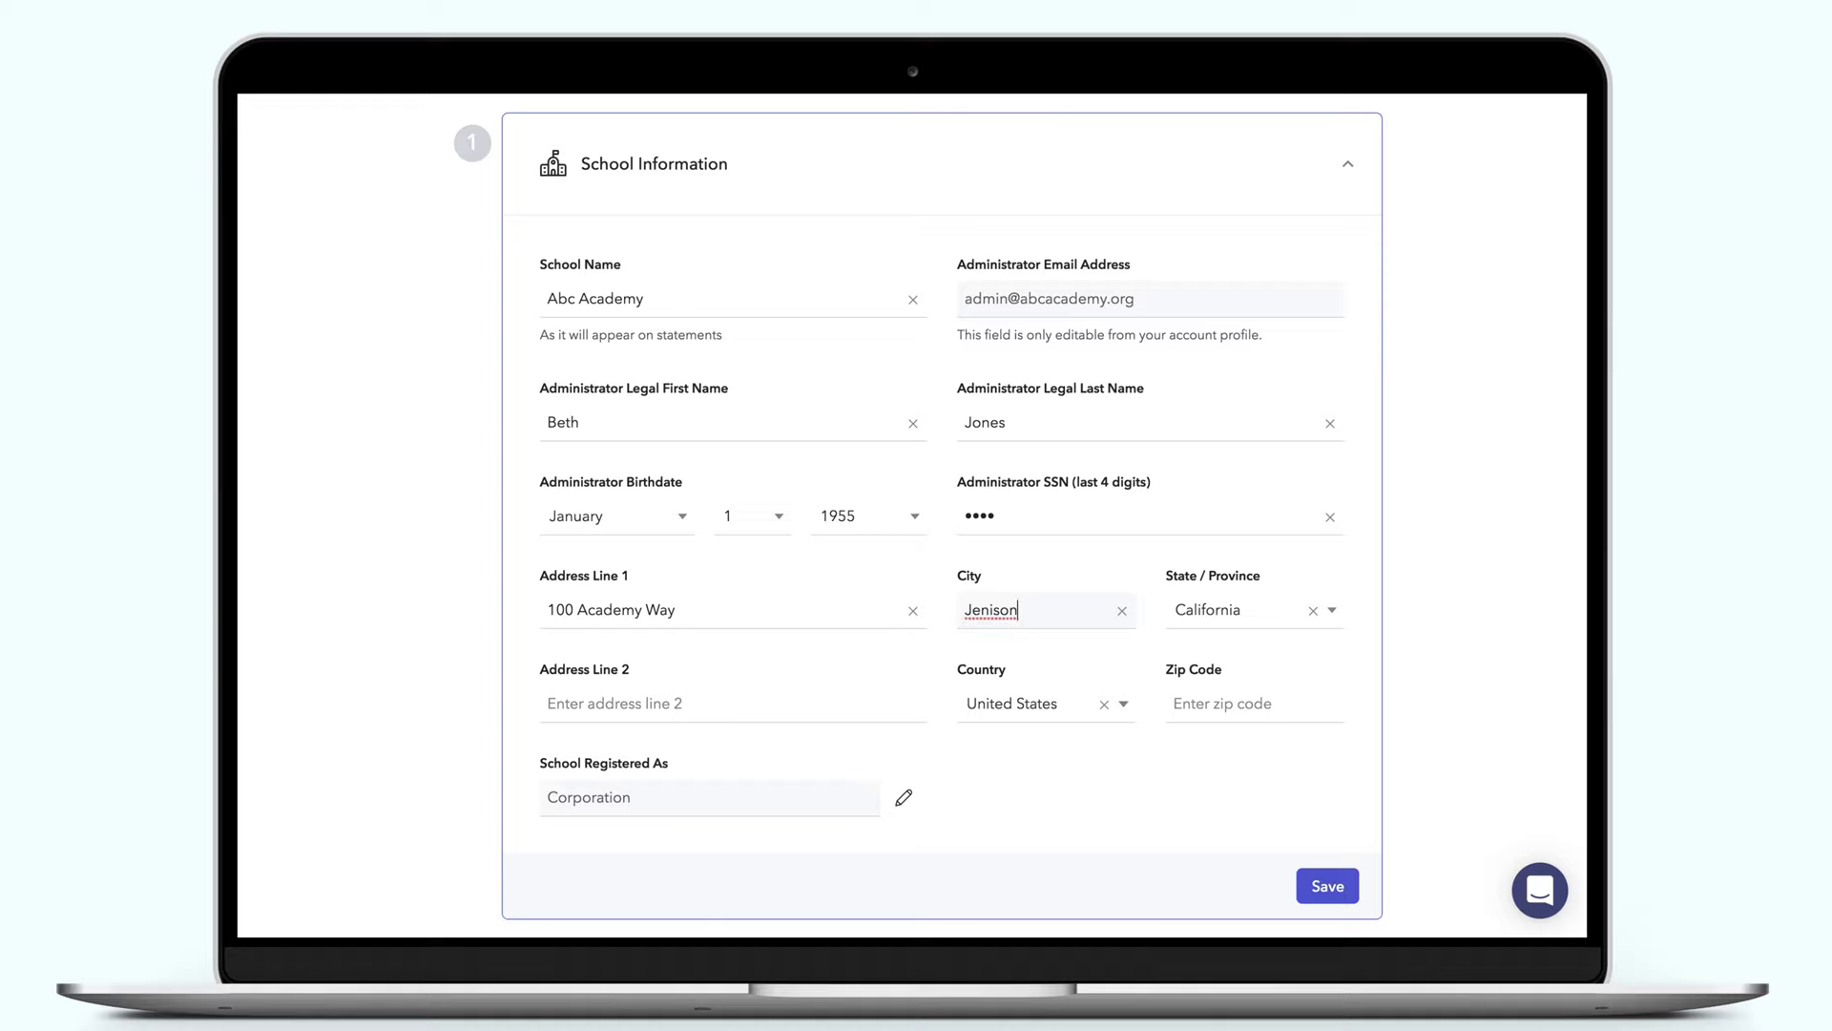
{"action": "key", "text": "Tab"}
{"action": "key", "text": "Tab"}
{"action": "key", "text": "Tab"}
{"action": "key", "text": "Tab"}
{"action": "type", "text": "49428"}
{"action": "left_click", "coordinate": [1317, 886]}
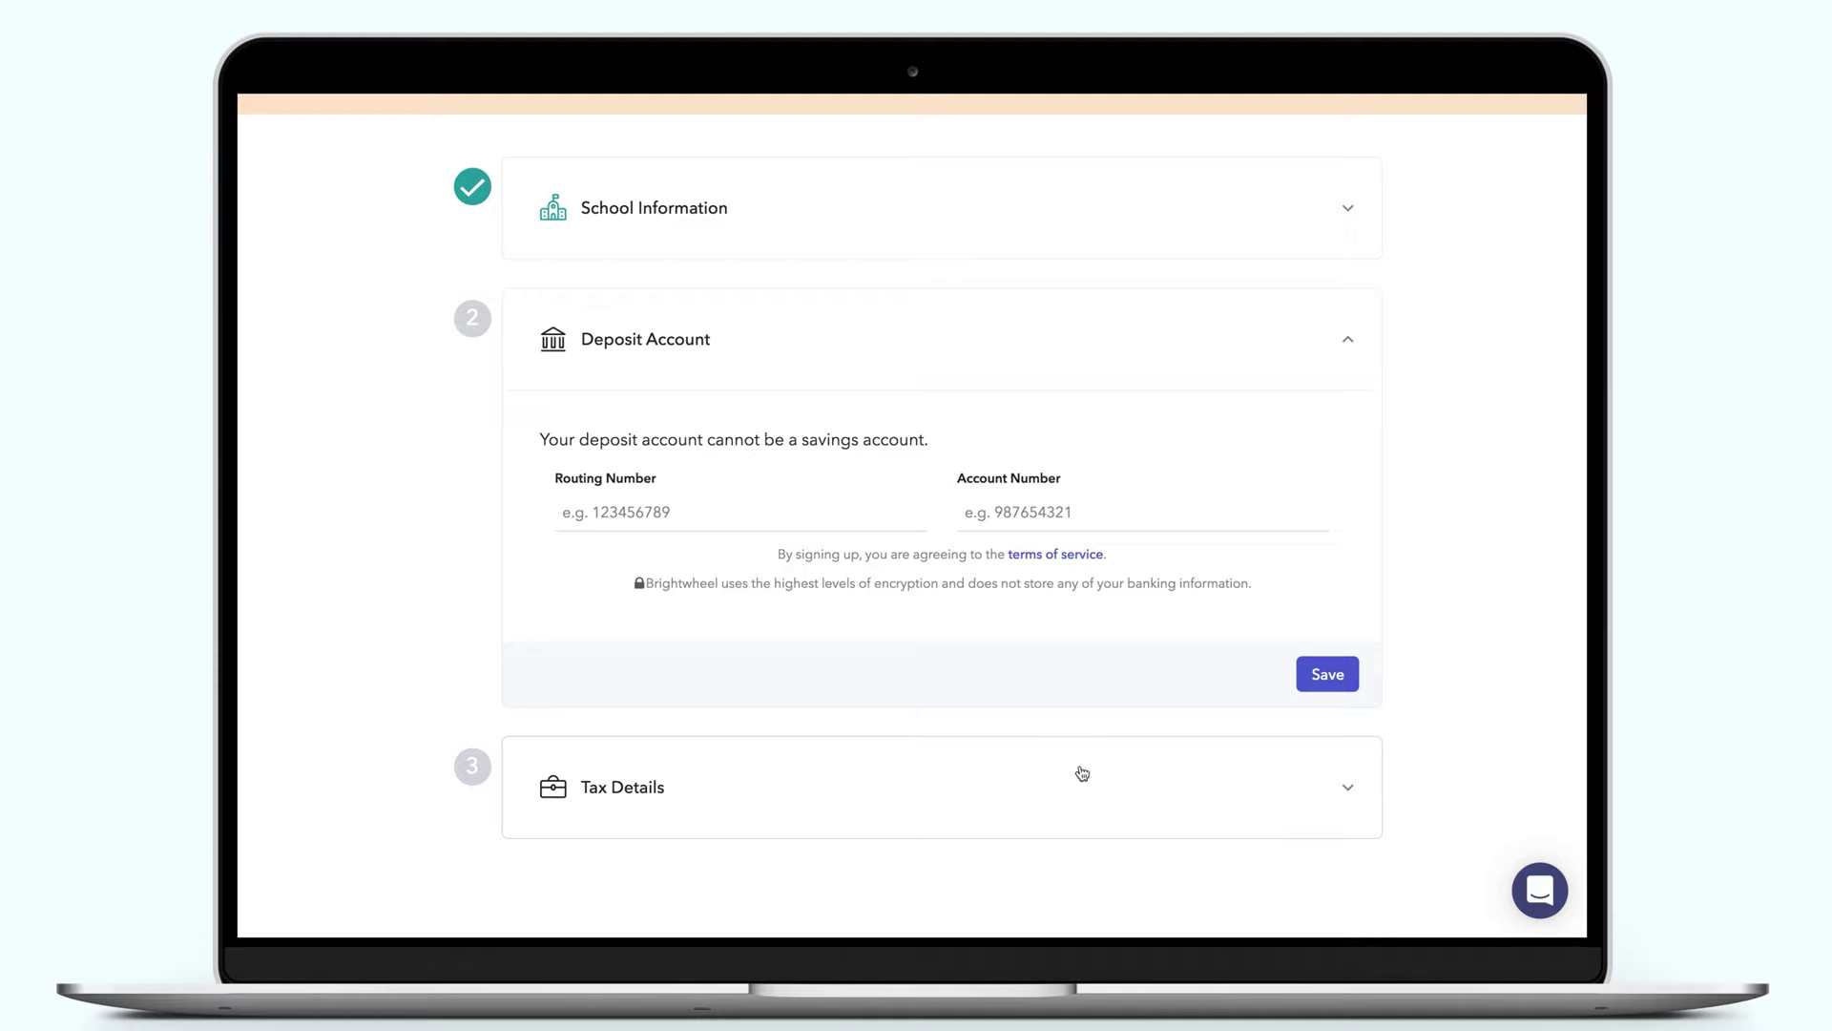
Enter the bank routing number and account number for the deposit account and save
{"action": "left_click", "coordinate": [609, 517]}
{"action": "type", "text": "110000000"}
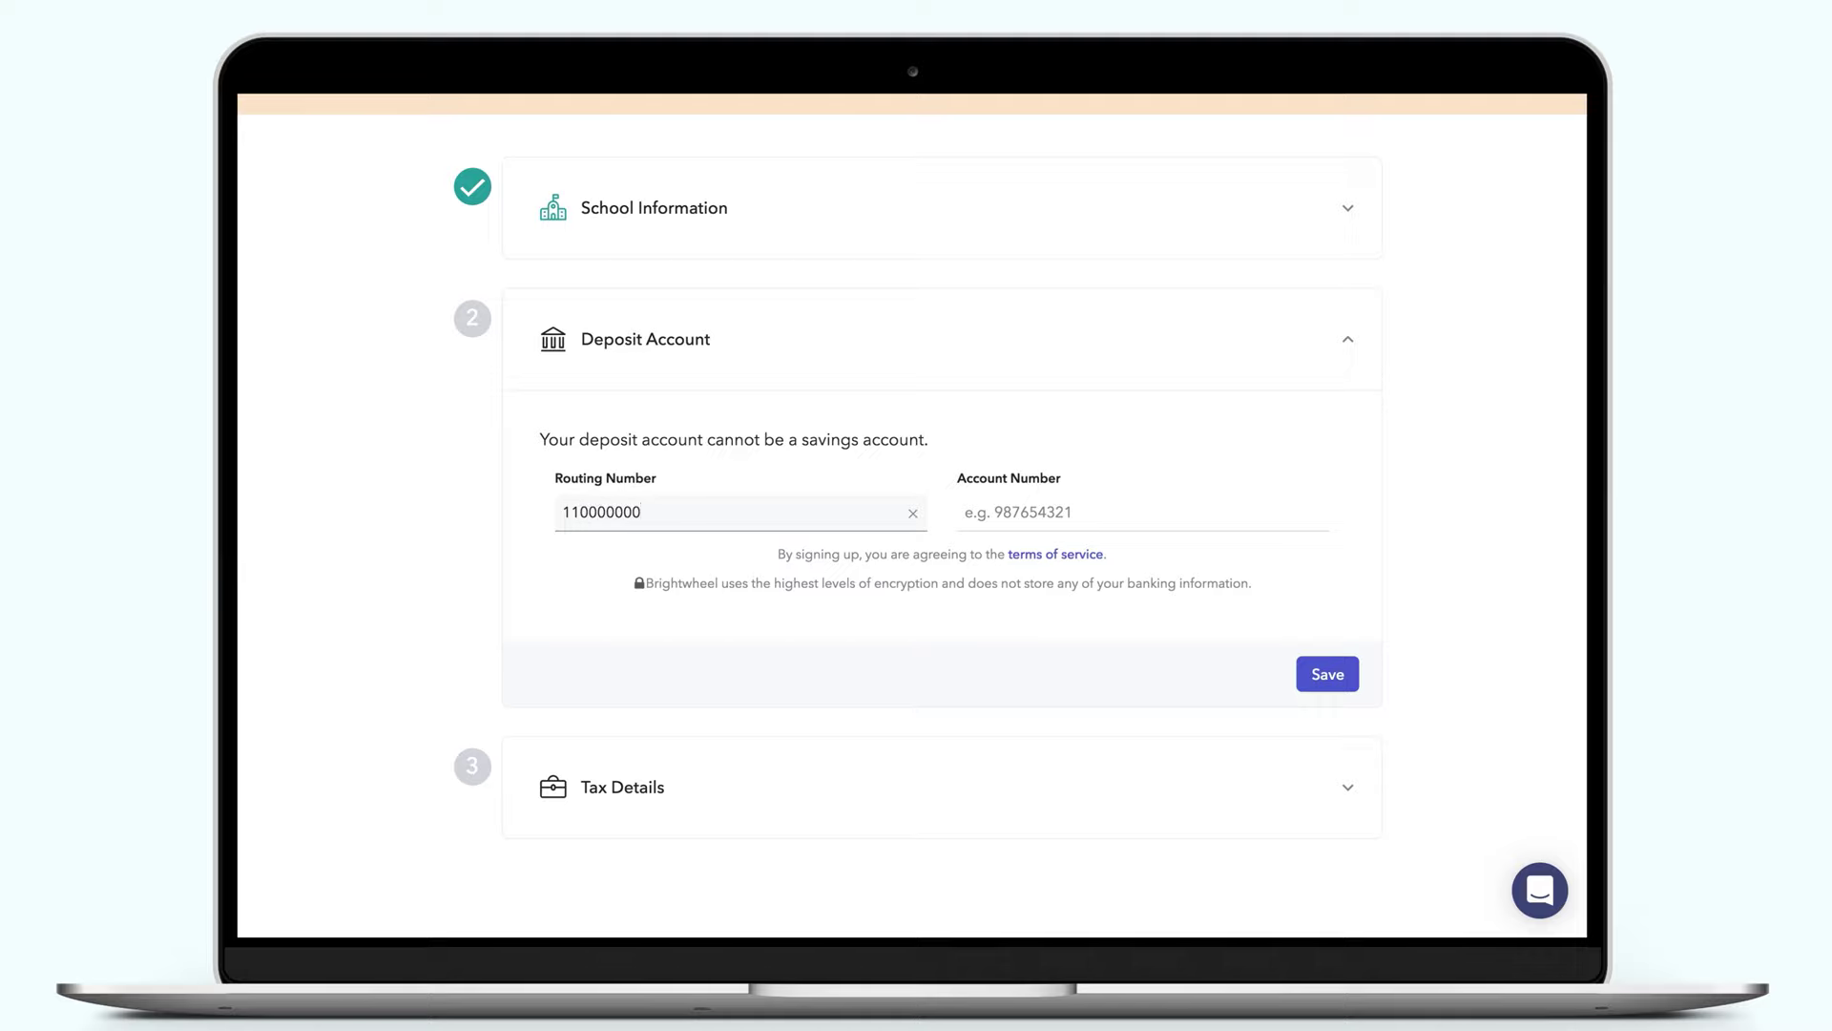
{"action": "left_click", "coordinate": [1097, 512]}
{"action": "type", "text": "000123456789"}
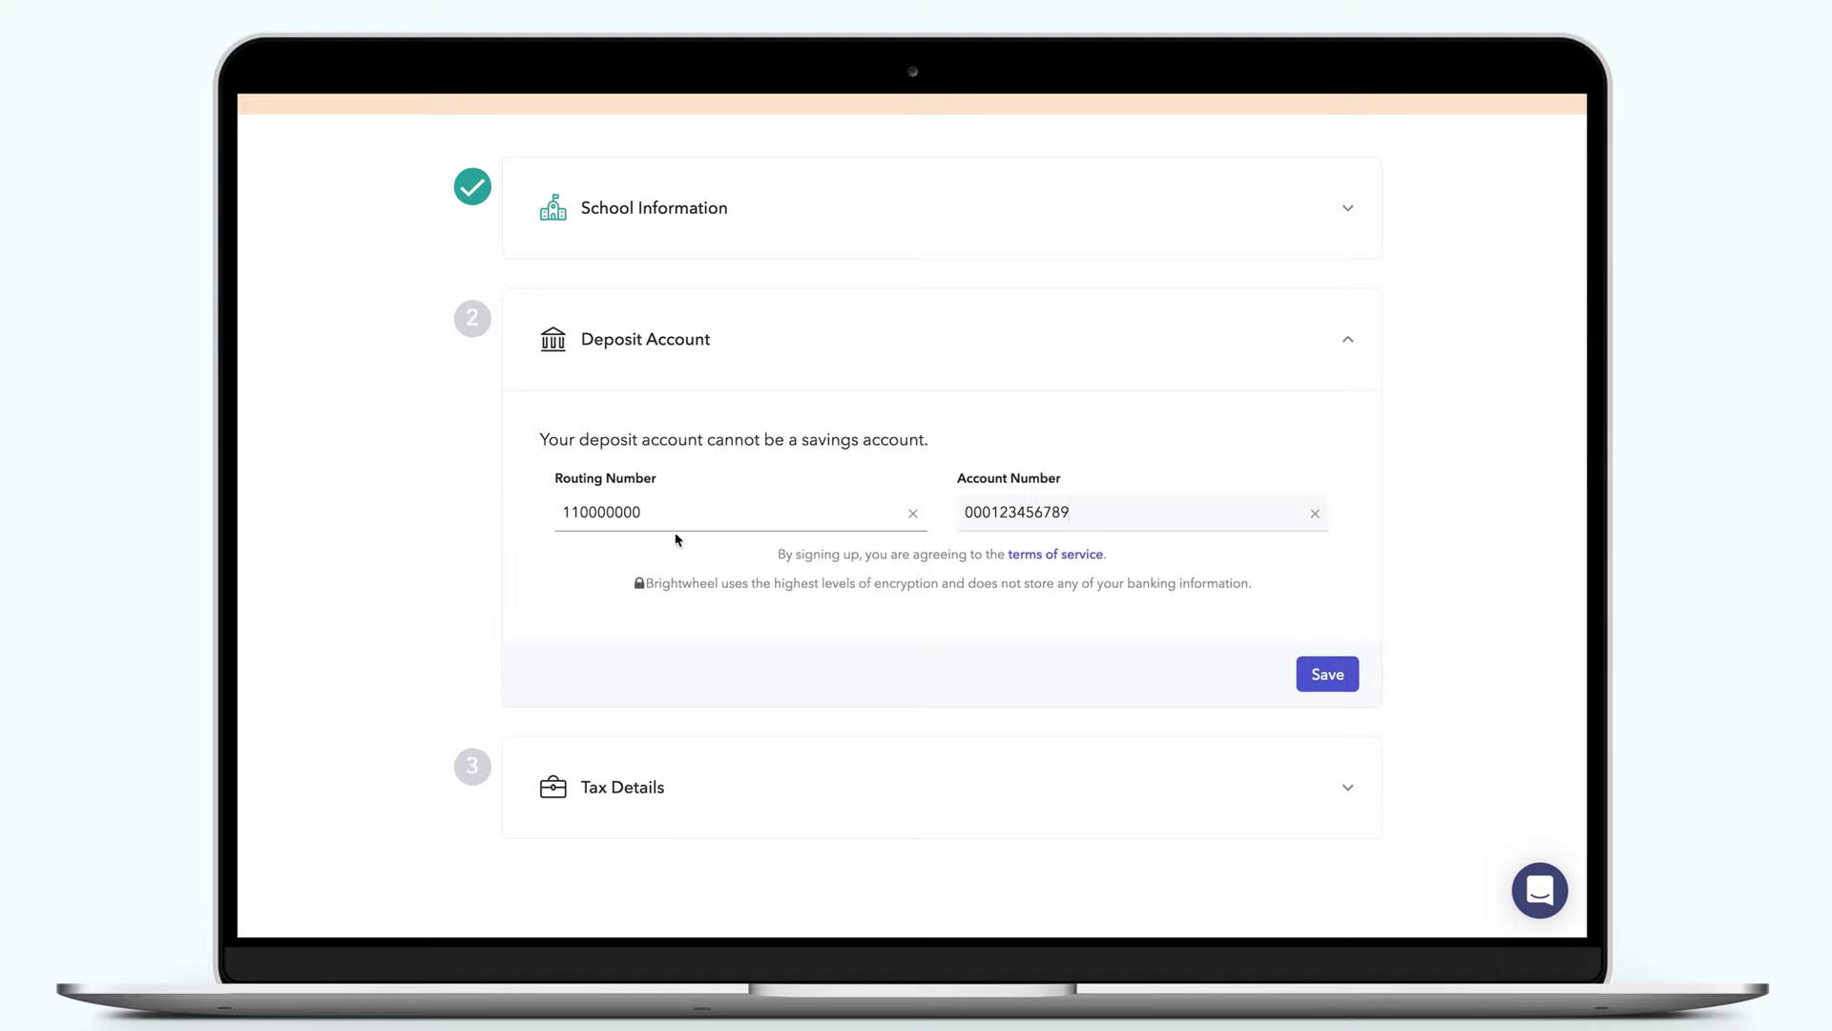
{"action": "left_click", "coordinate": [1328, 681]}
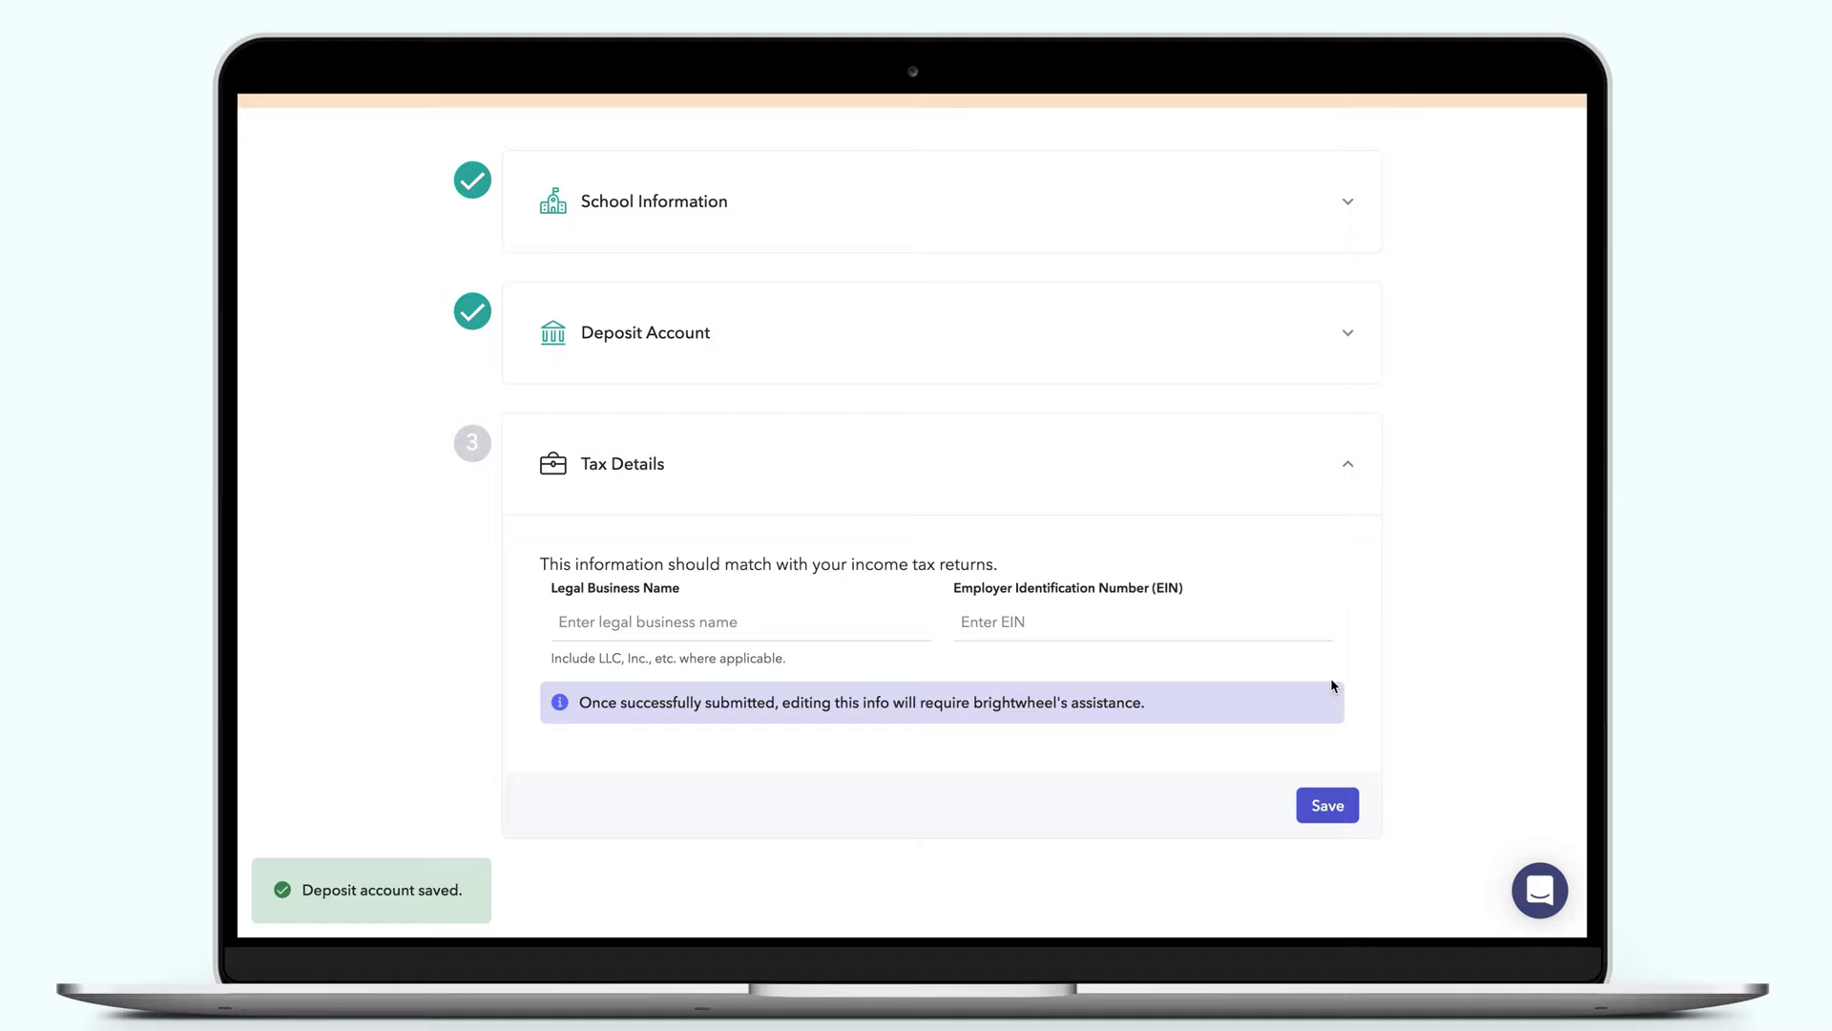
Set the legal business name to 'Abc Academy LLC', enter the EIN, and save the tax details
{"action": "left_click", "coordinate": [666, 630]}
{"action": "type", "text": "Abc Academy LLC"}
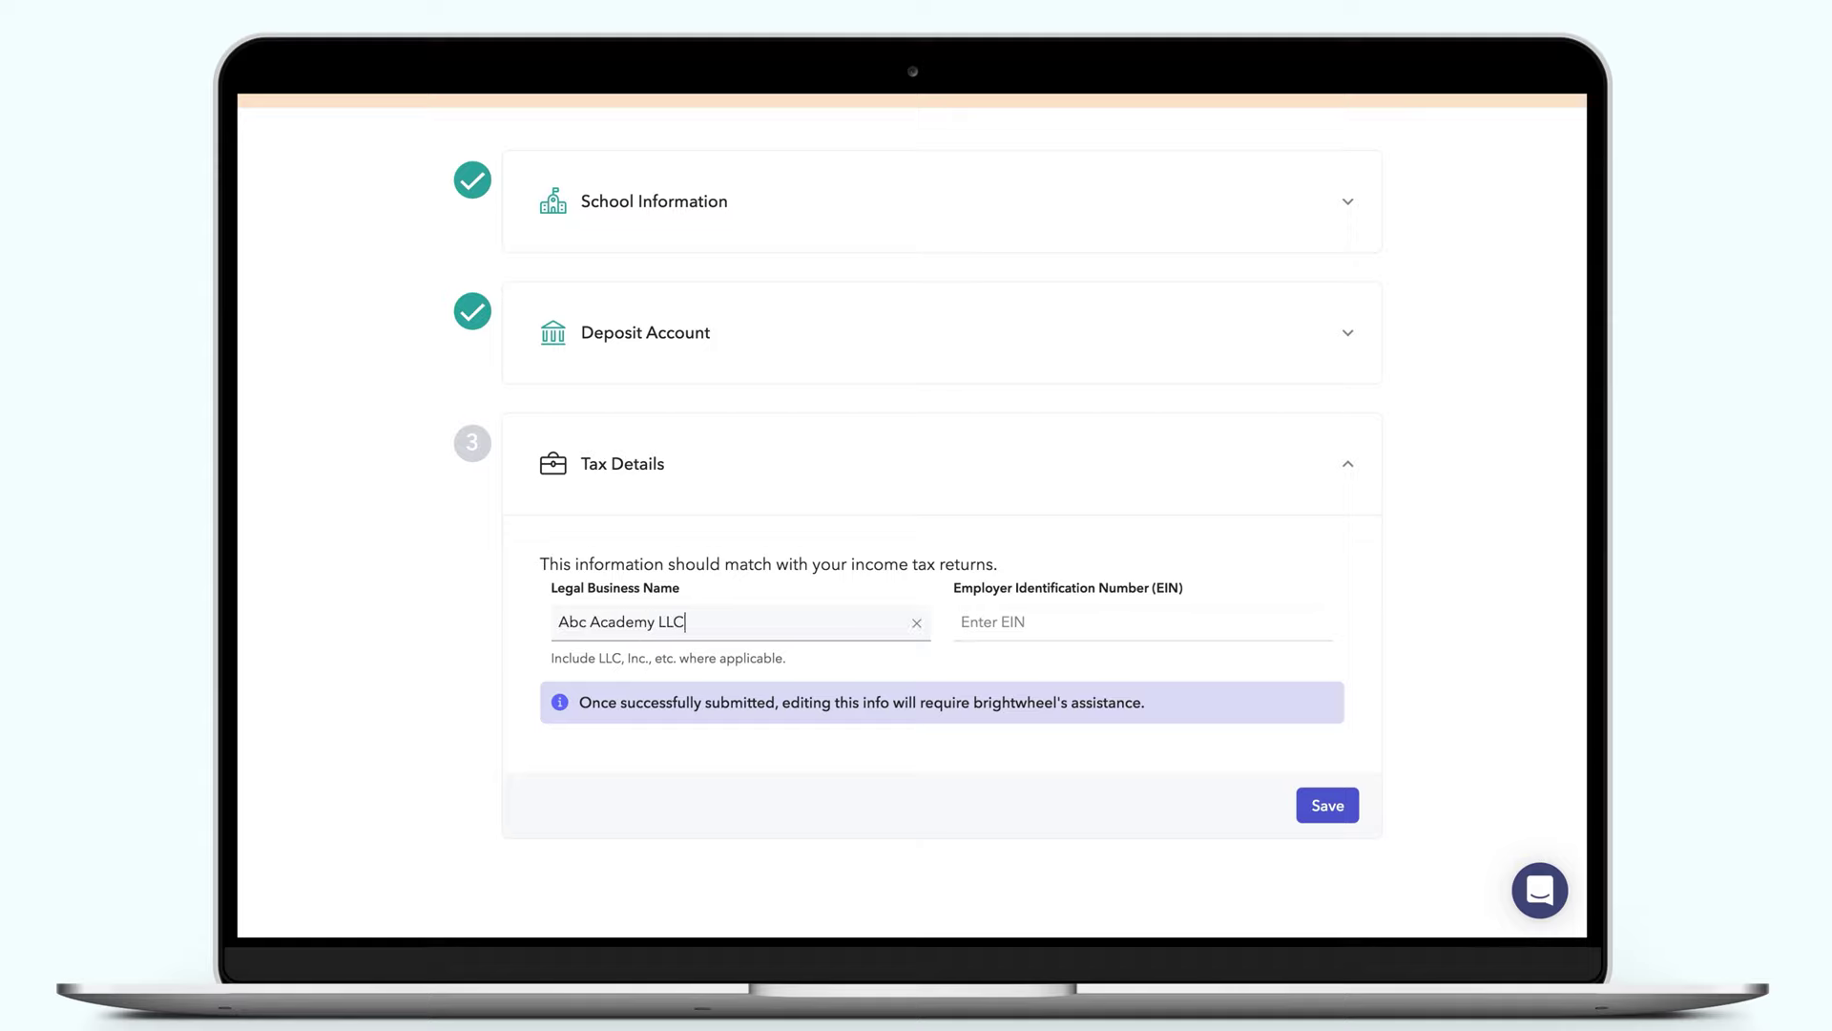
{"action": "key", "text": "Tab"}
{"action": "type", "text": "000000000"}
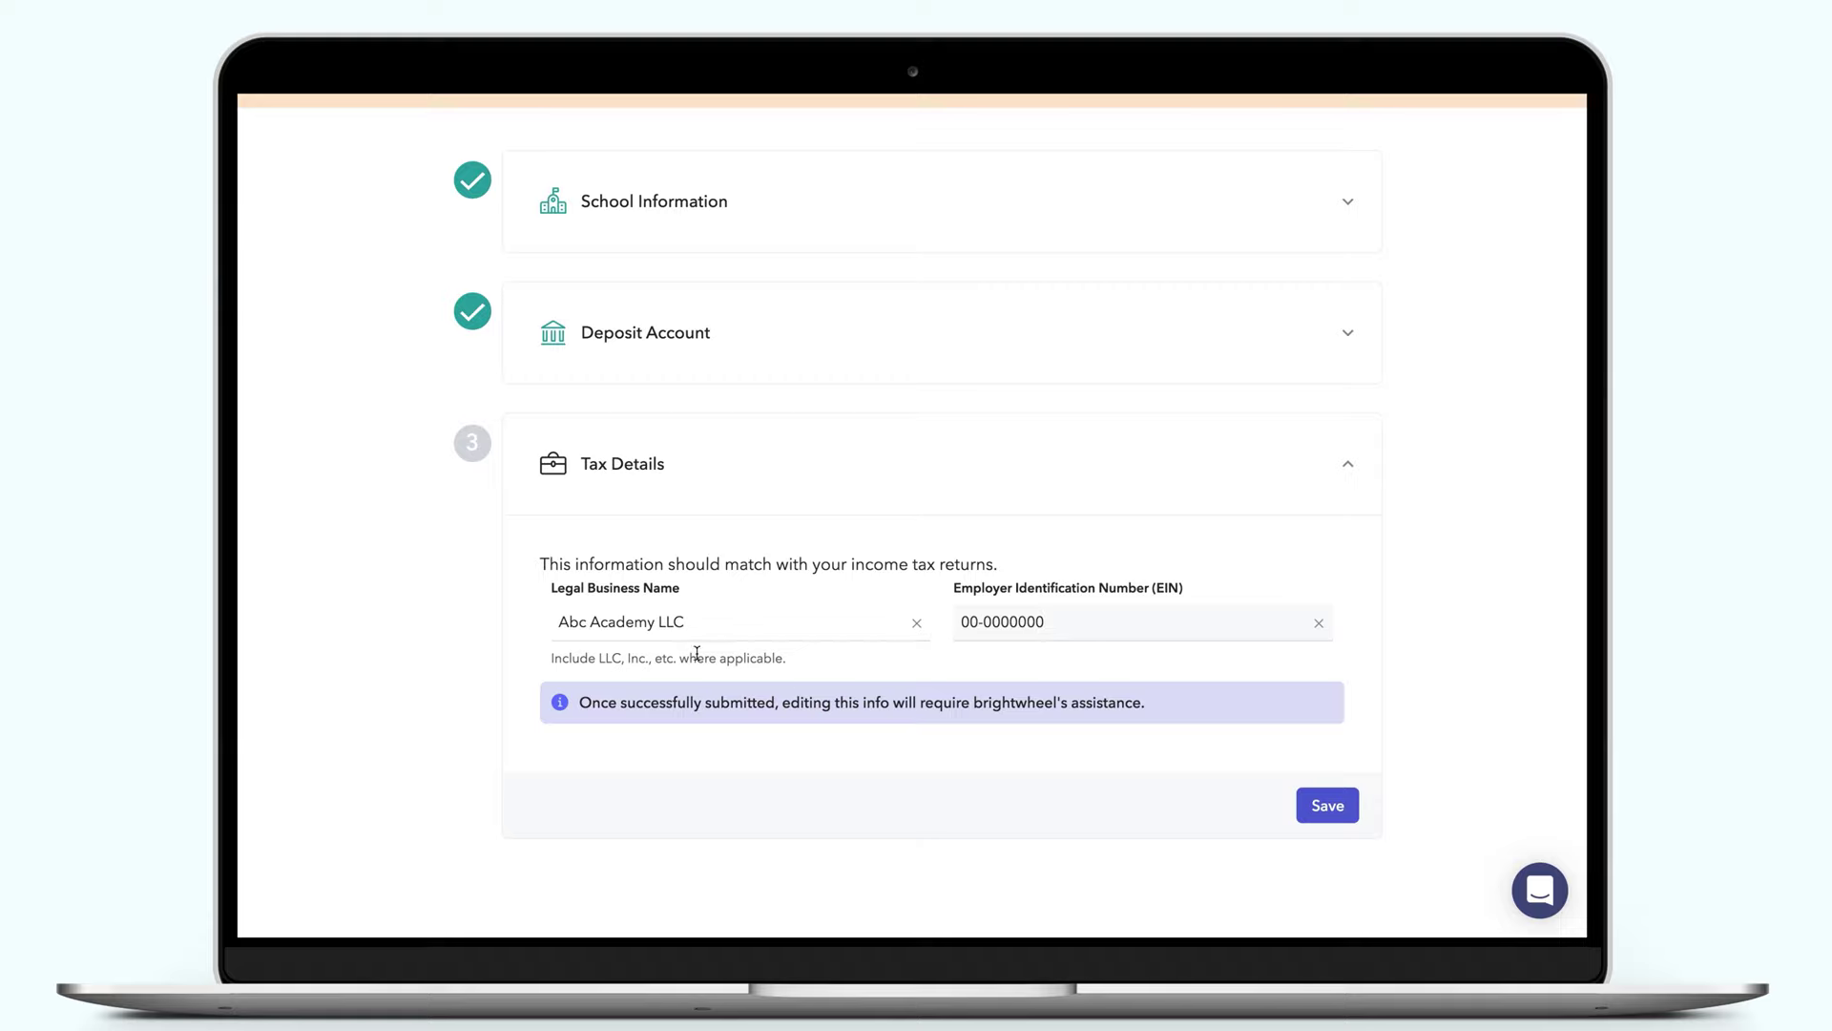
{"action": "left_click", "coordinate": [1320, 810]}
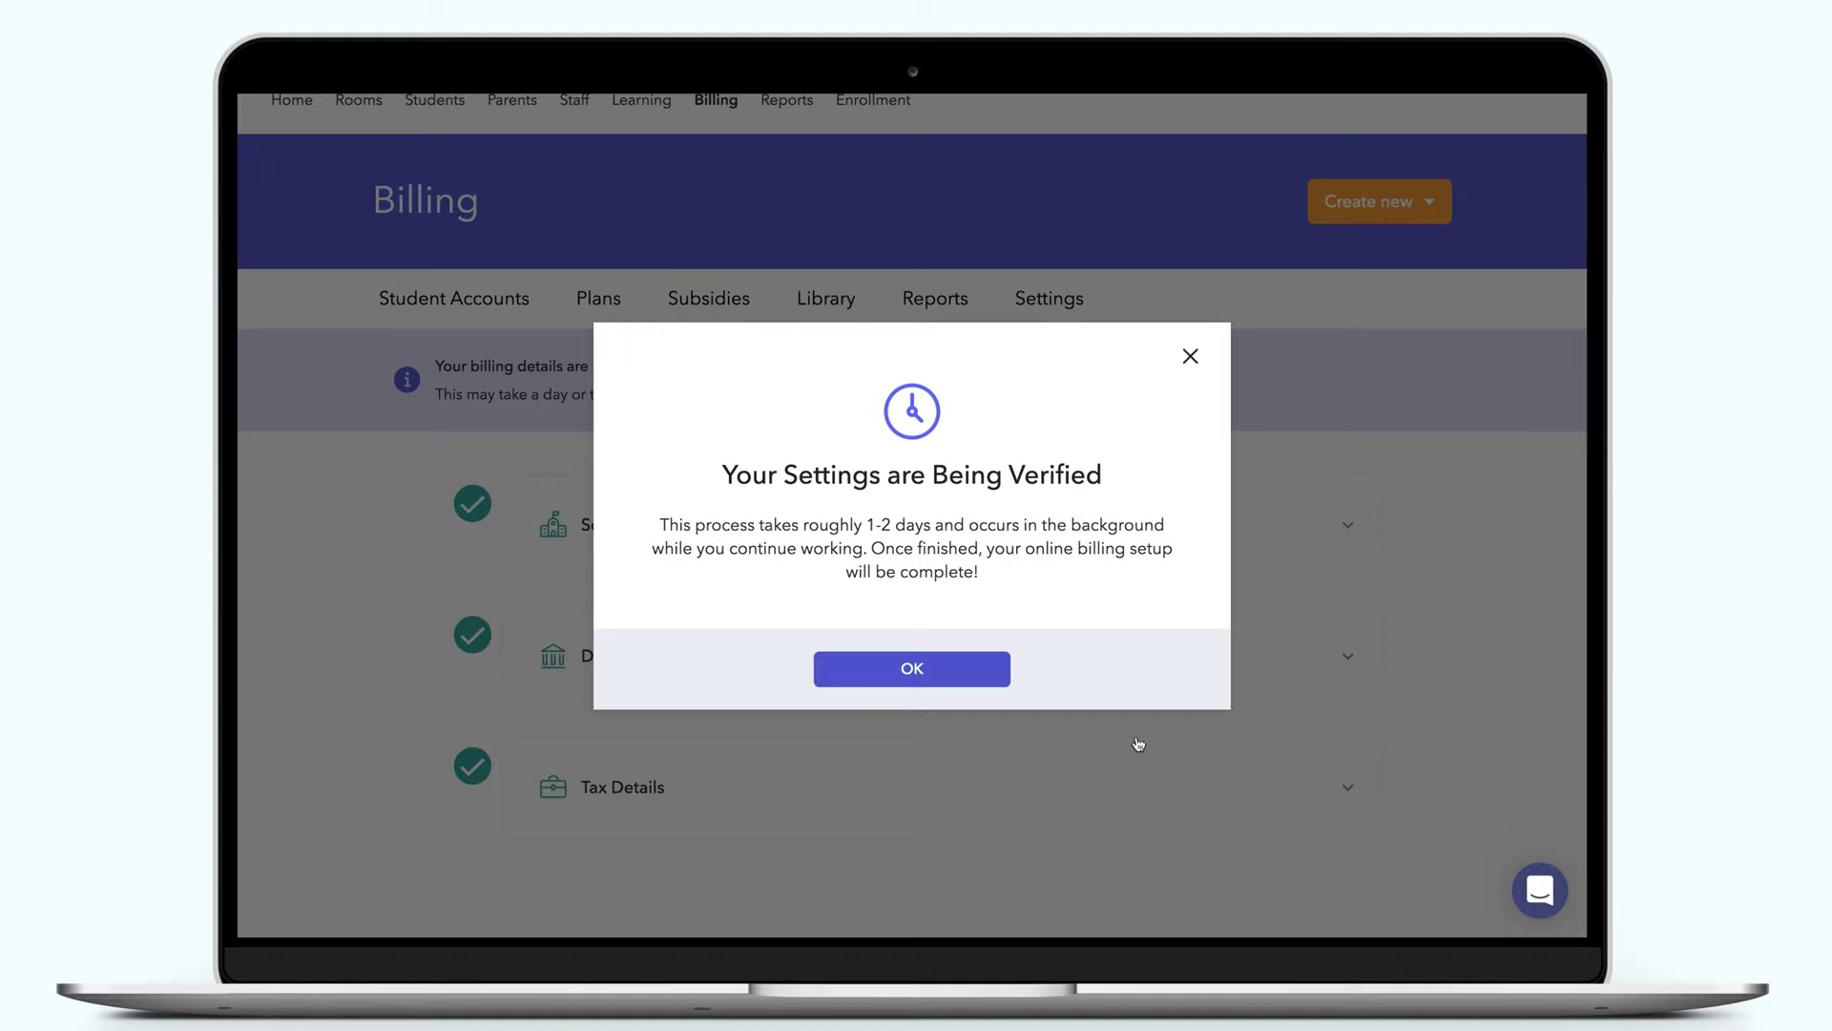
Dismiss the verification notice and switch on Accept credit cards under Payment Options
{"action": "left_click", "coordinate": [957, 666]}
{"action": "scroll", "coordinate": [325, 532], "scroll_direction": "up", "scroll_amount": 2}
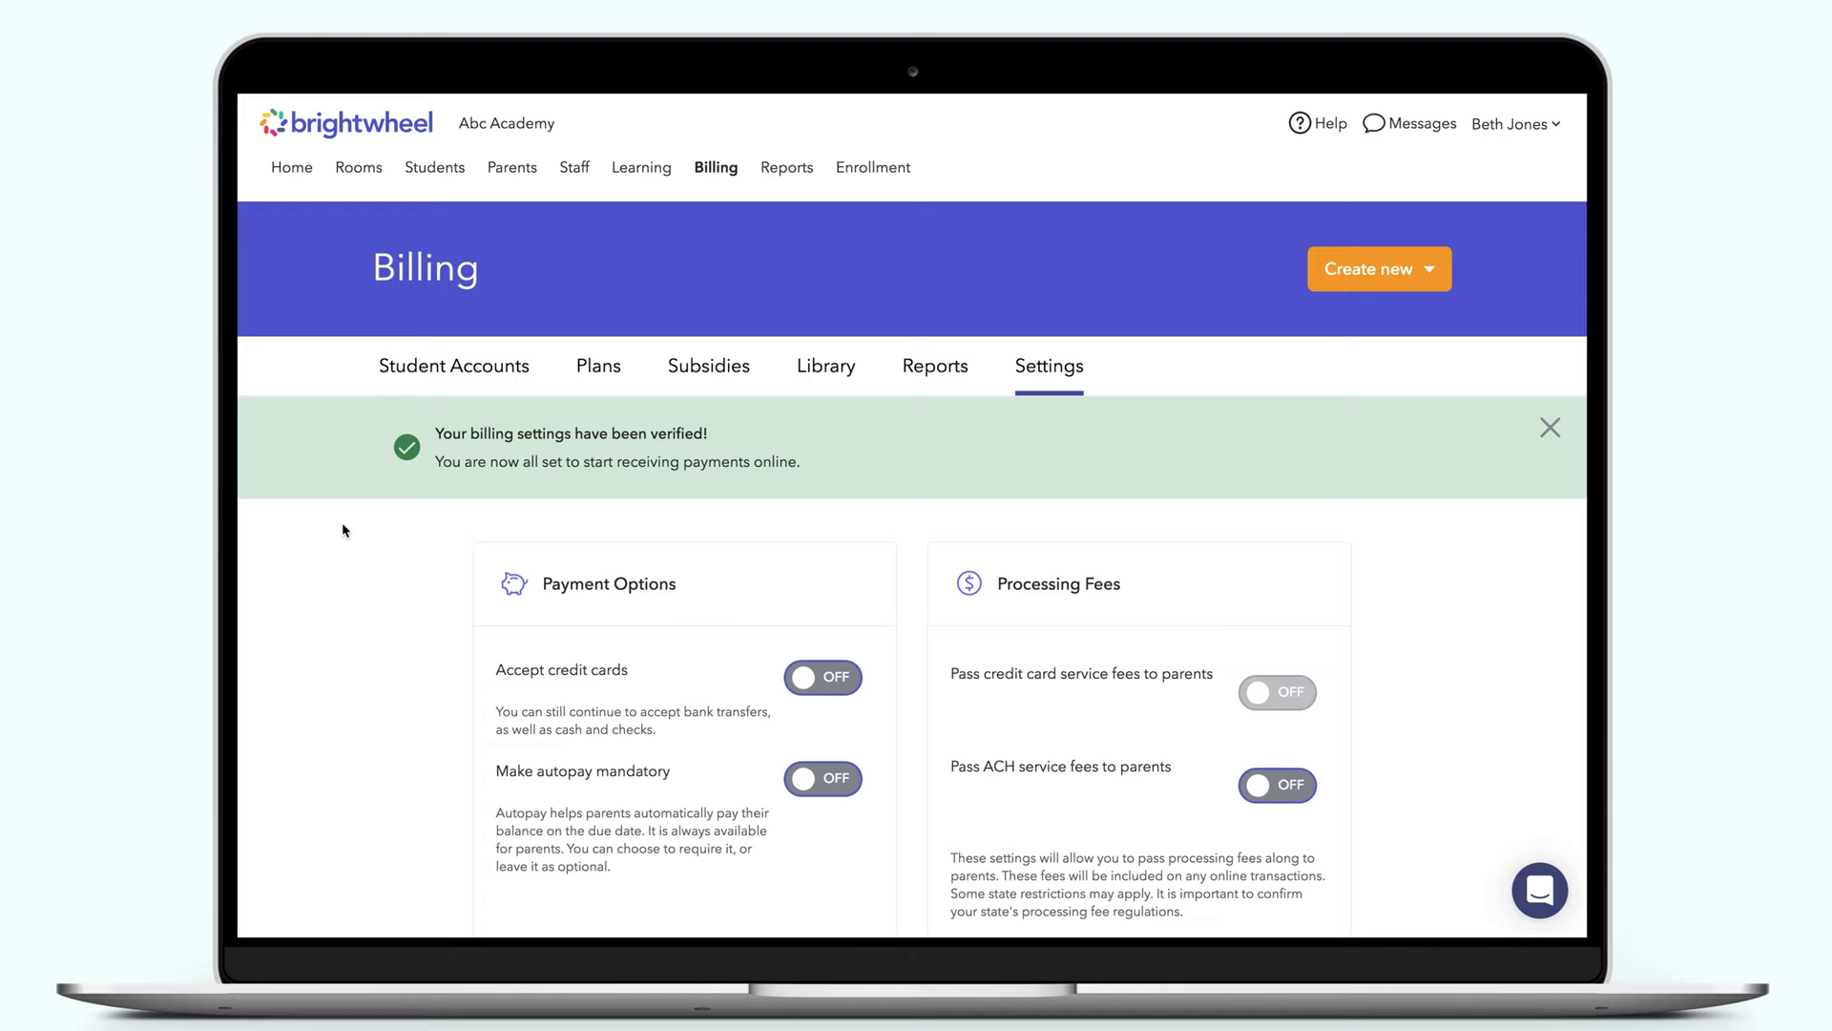
{"action": "scroll", "coordinate": [342, 525], "scroll_direction": "down", "scroll_amount": 5}
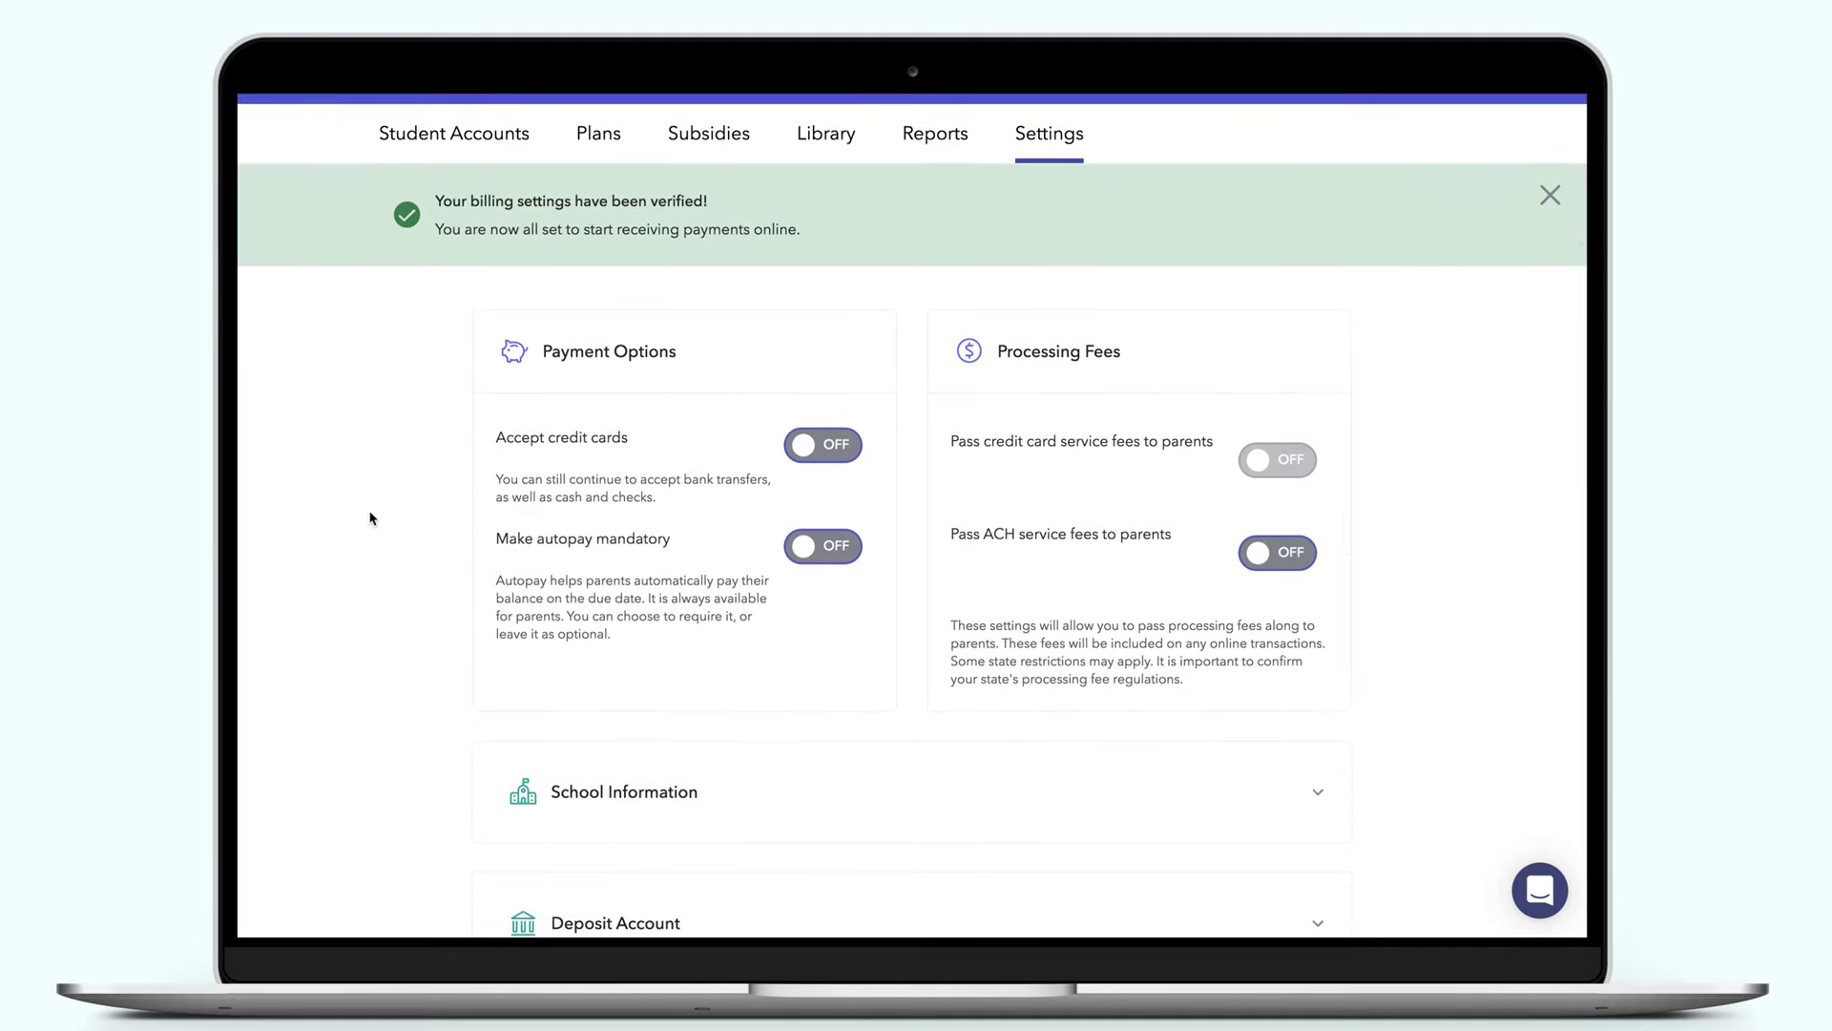
{"action": "left_click", "coordinate": [849, 447]}
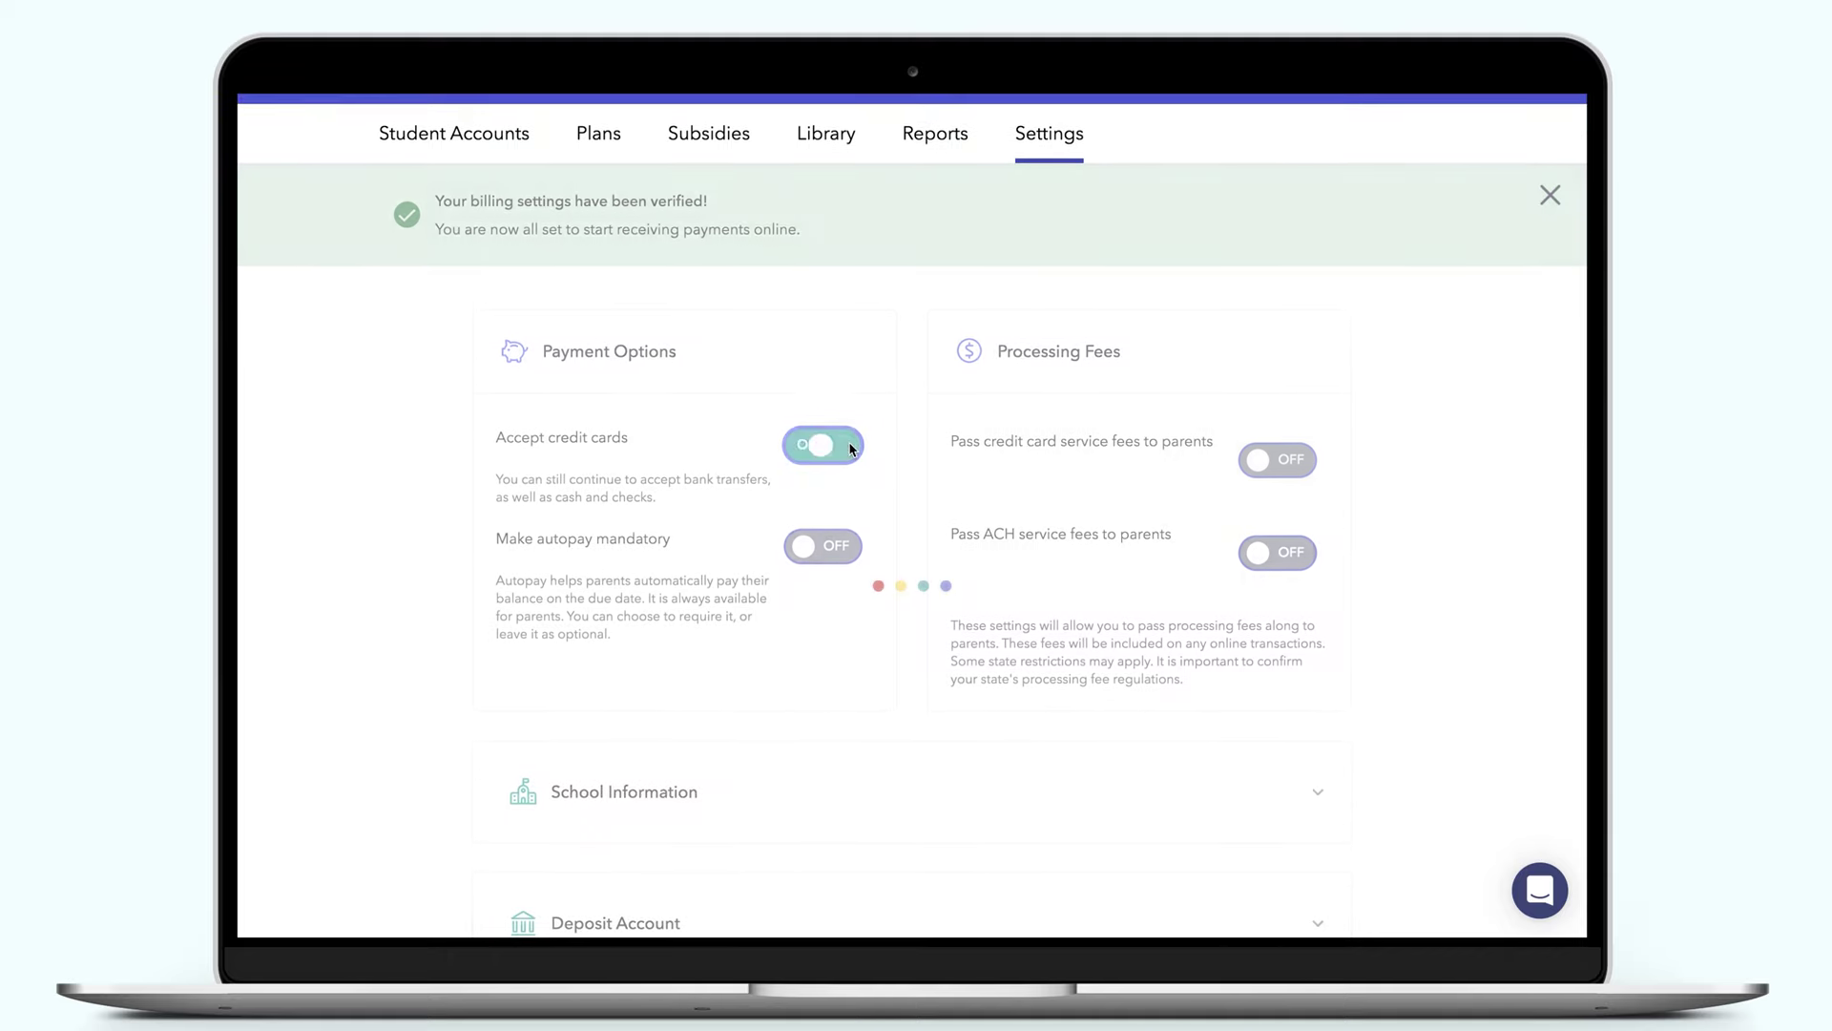